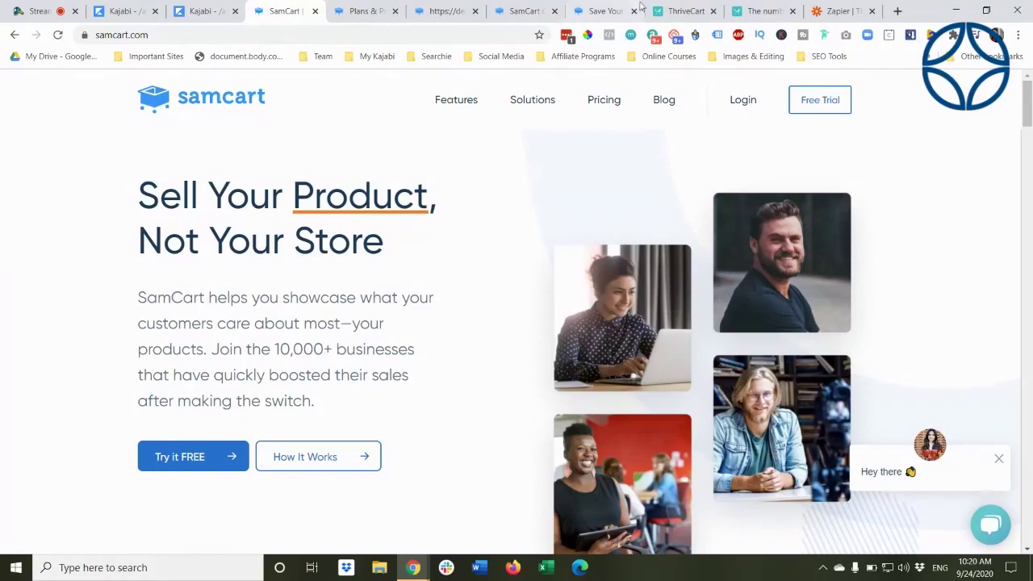
Highlight the '10,000+' businesses figure in the homepage's intro paragraph
left_click_drag(275, 349, 416, 349)
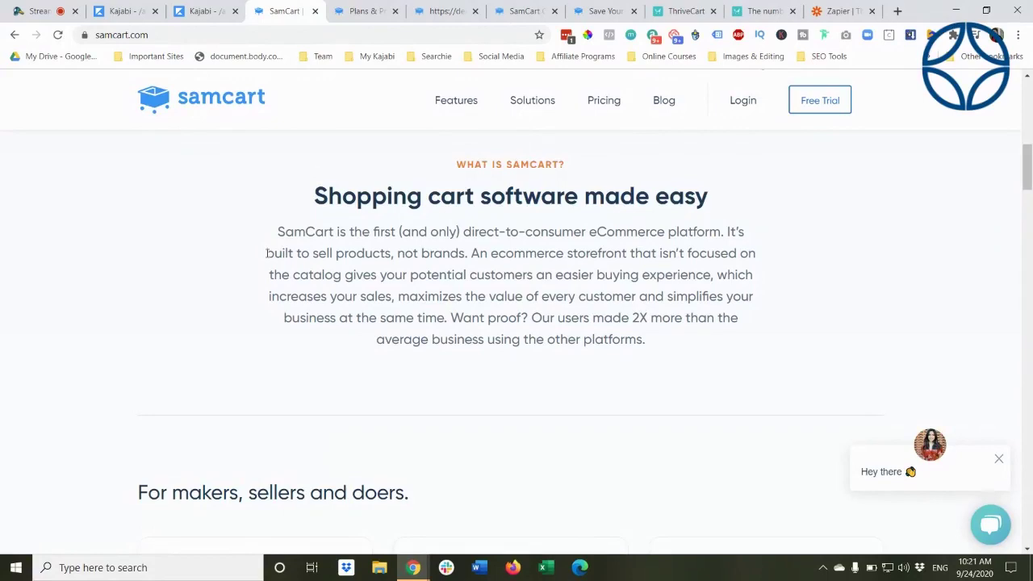
Scroll through the homepage feature sections on the way to the three-product Products dashboard
scroll(267, 250, "down", 2)
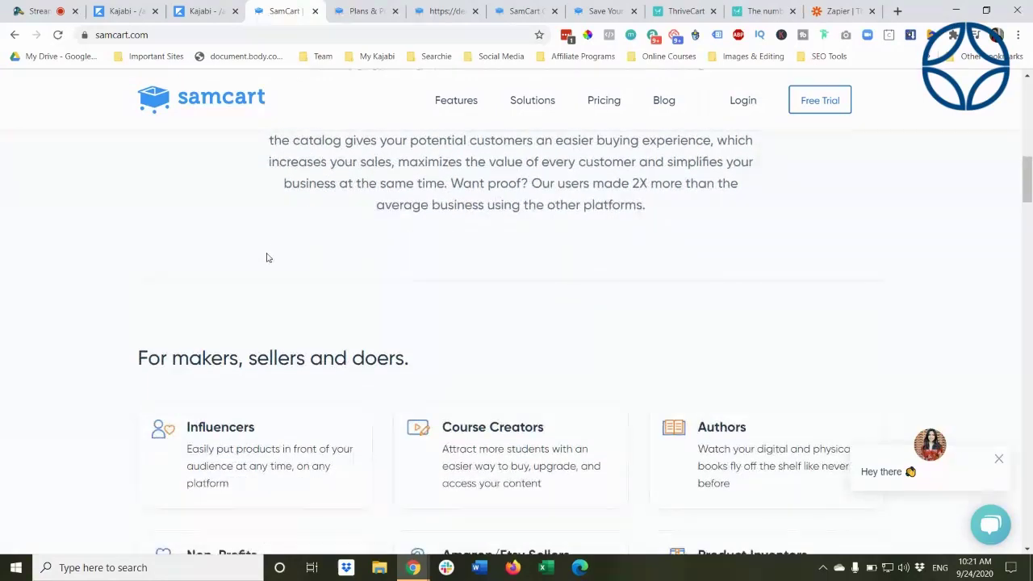
scroll(268, 256, "down", 1)
scroll(267, 256, "down", 3)
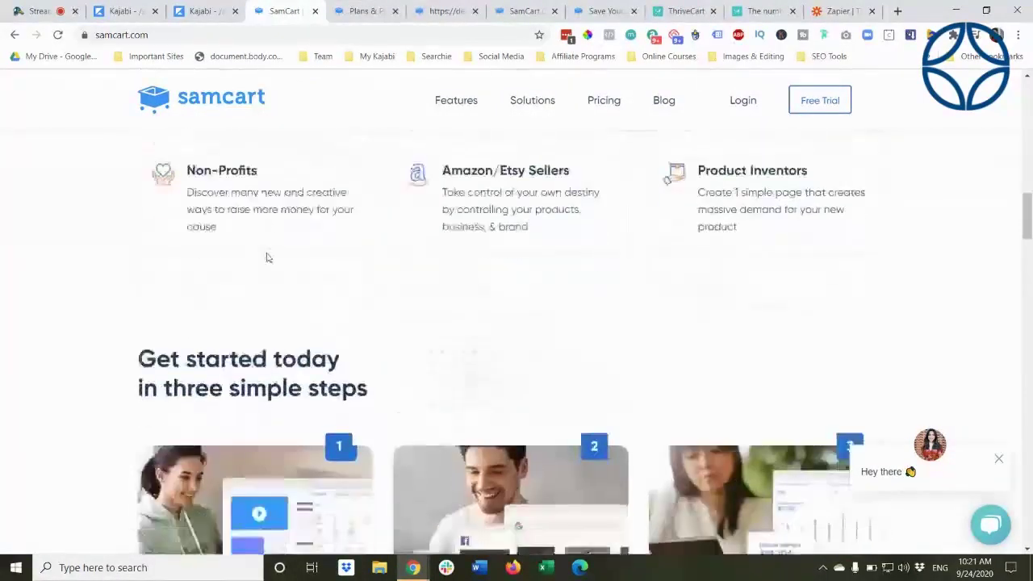
scroll(268, 257, "up", 1)
scroll(268, 258, "up", 1)
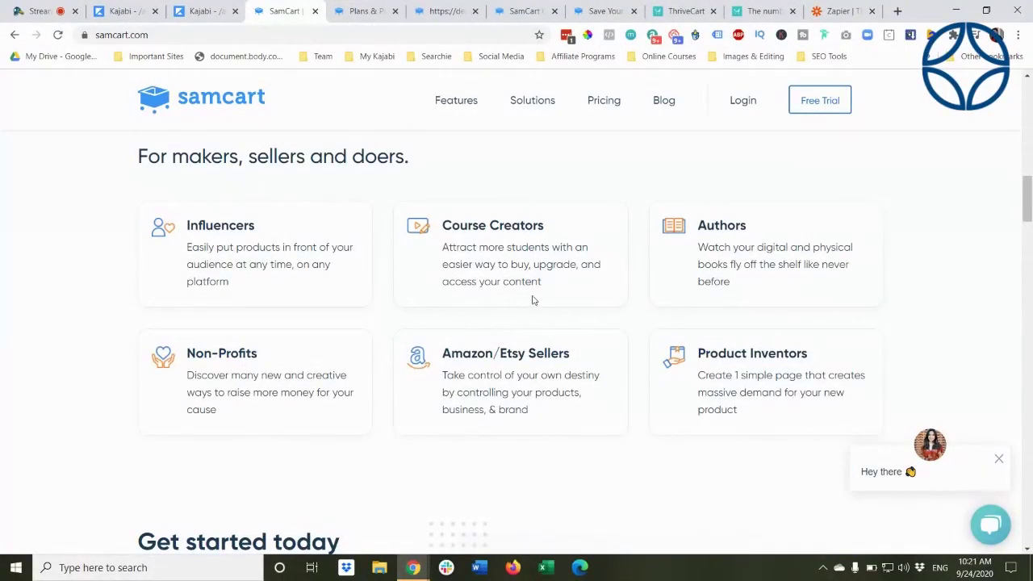
scroll(533, 301, "down", 1)
scroll(533, 300, "down", 3)
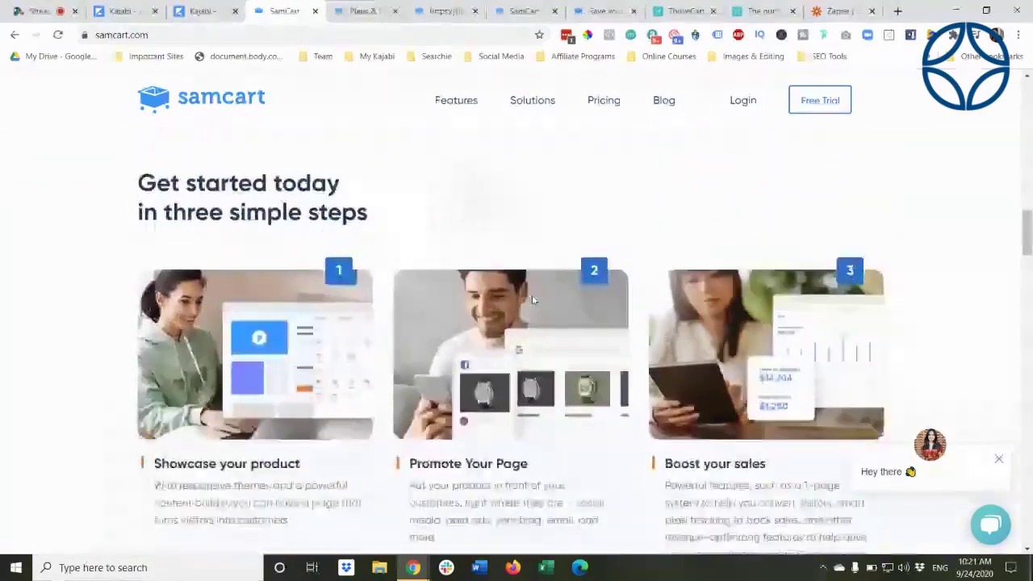
scroll(533, 300, "down", 5)
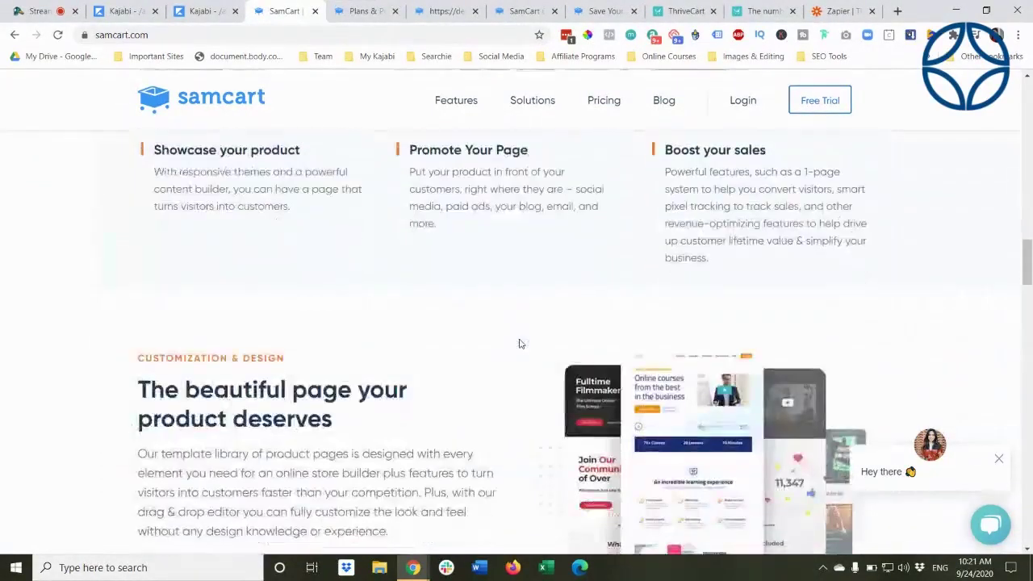
scroll(519, 343, "down", 3)
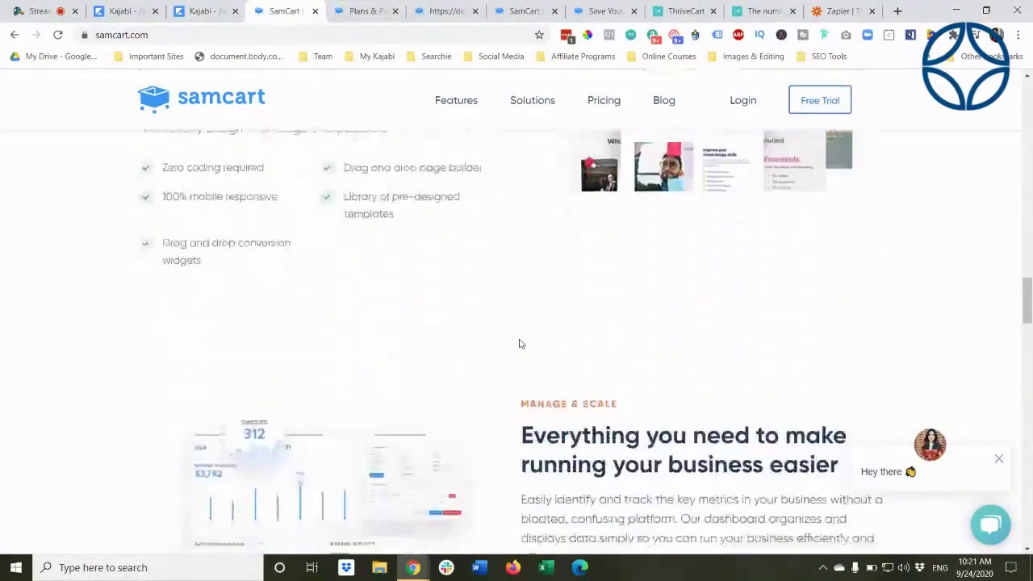
scroll(519, 344, "down", 1)
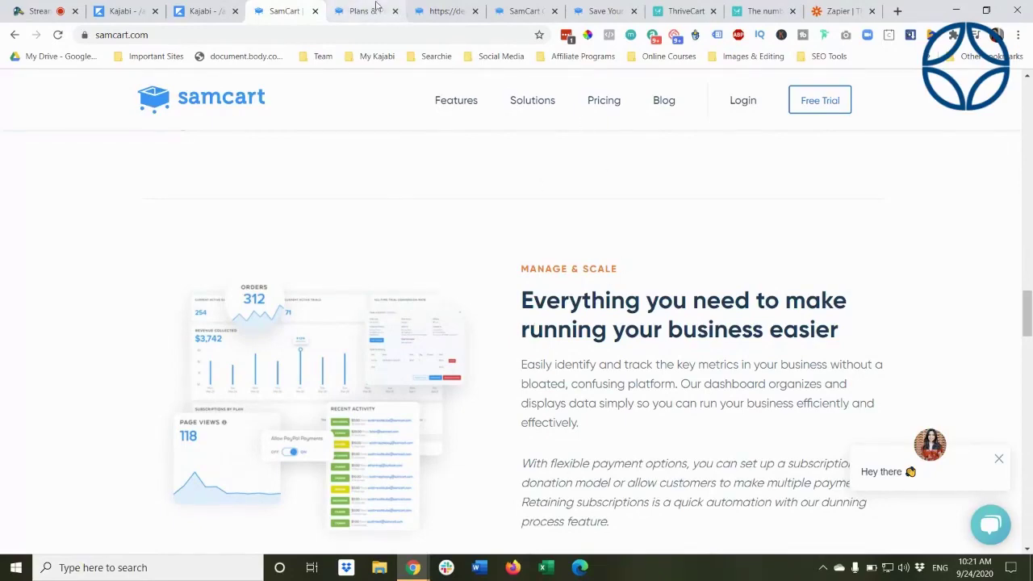
scroll(369, 307, "down", 3)
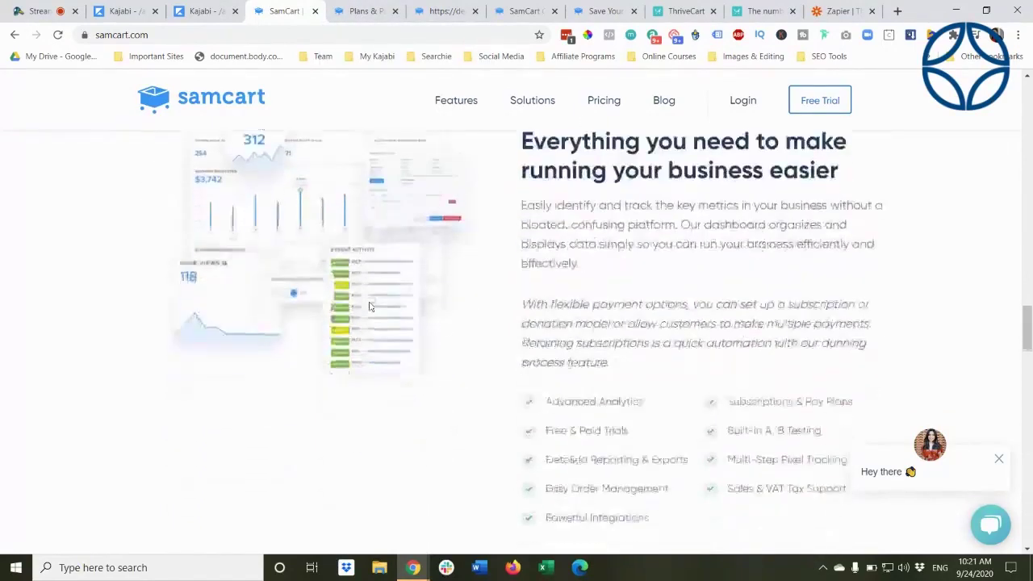
scroll(370, 303, "down", 5)
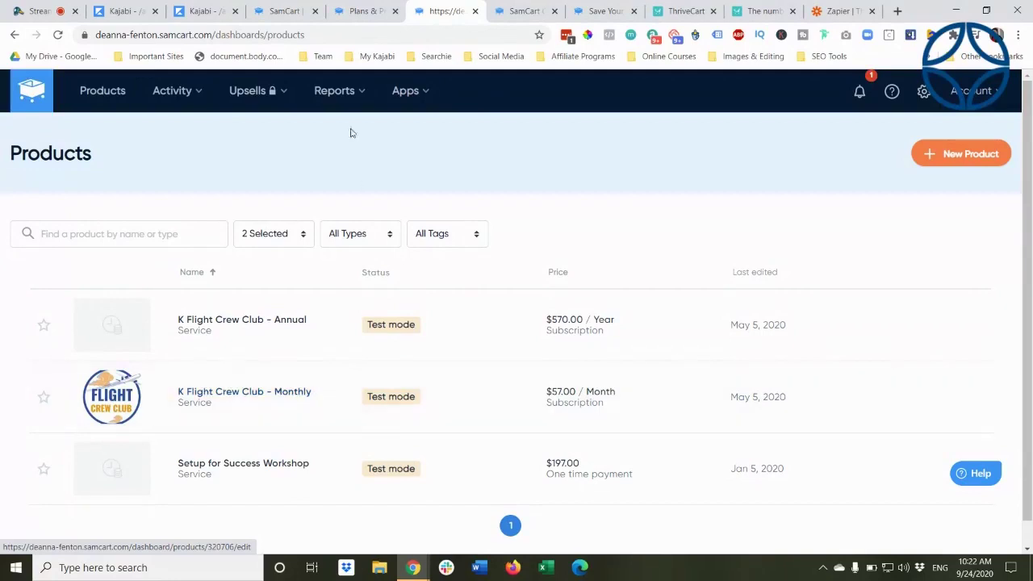
Show the Activity and Upsells menus, where Upsells and Funnels appear locked
mouse_move(158, 92)
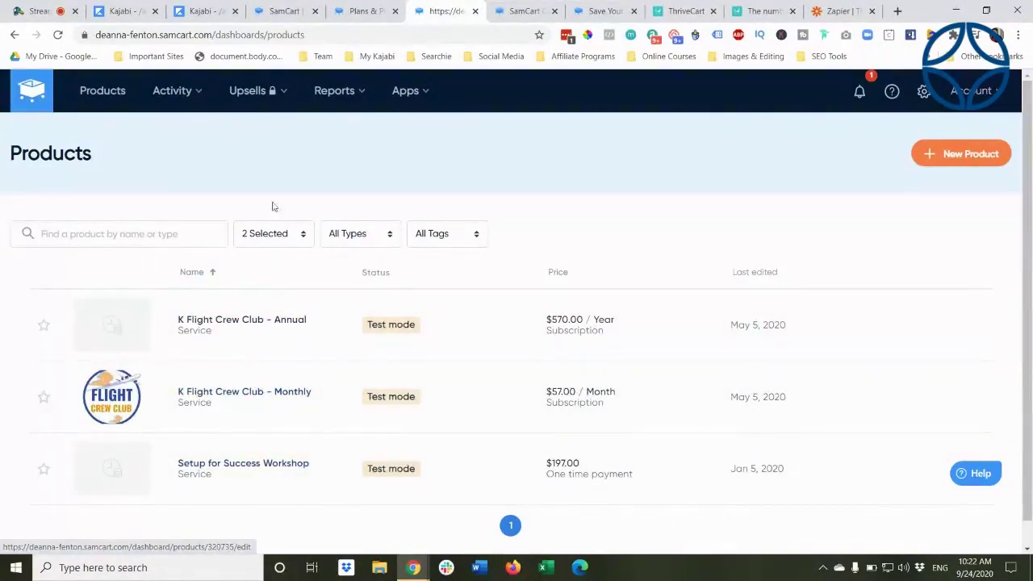
mouse_move(263, 94)
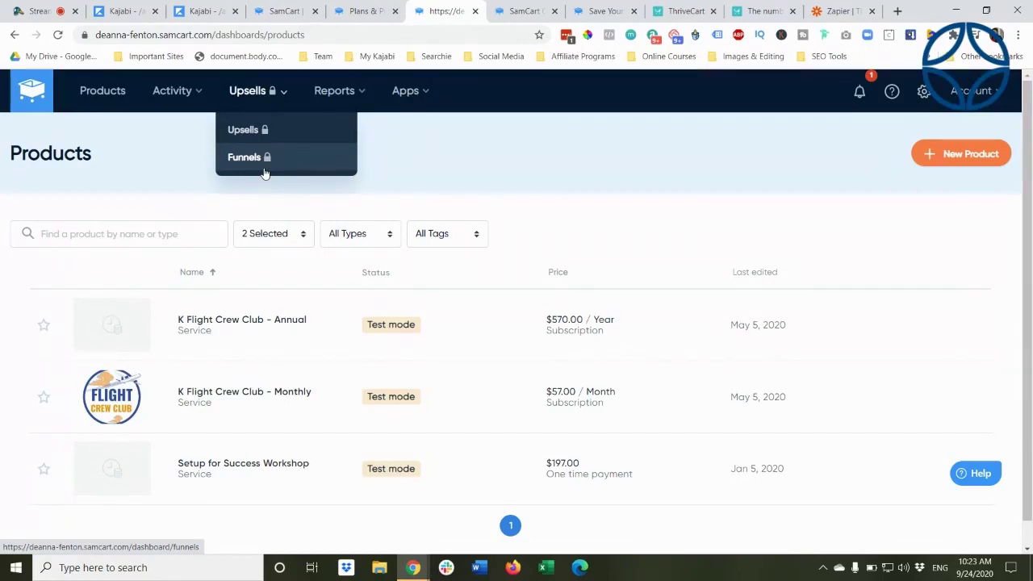
Bring up the Reports and Apps menus in the dashboard navigation
mouse_move(338, 93)
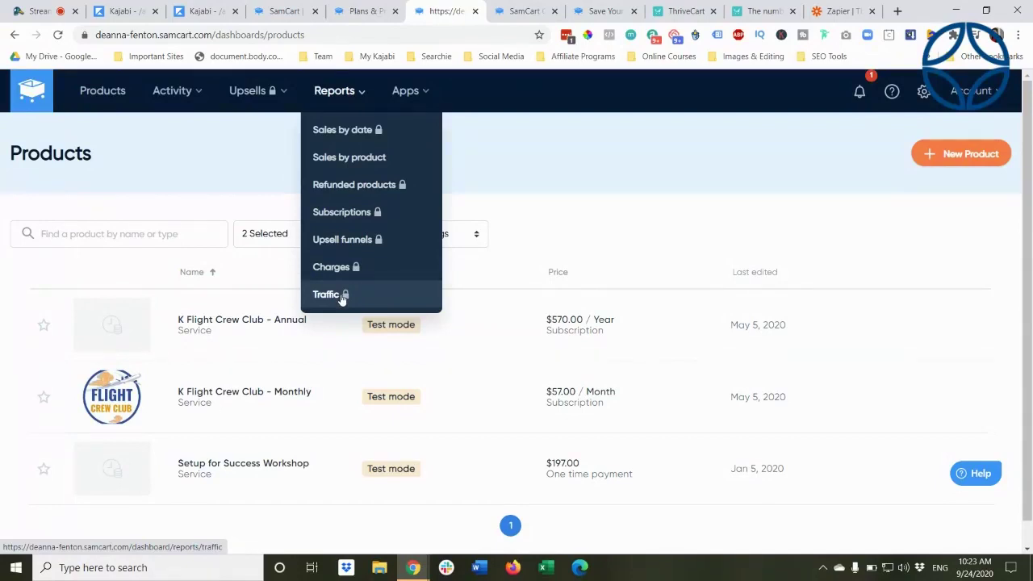
mouse_move(405, 92)
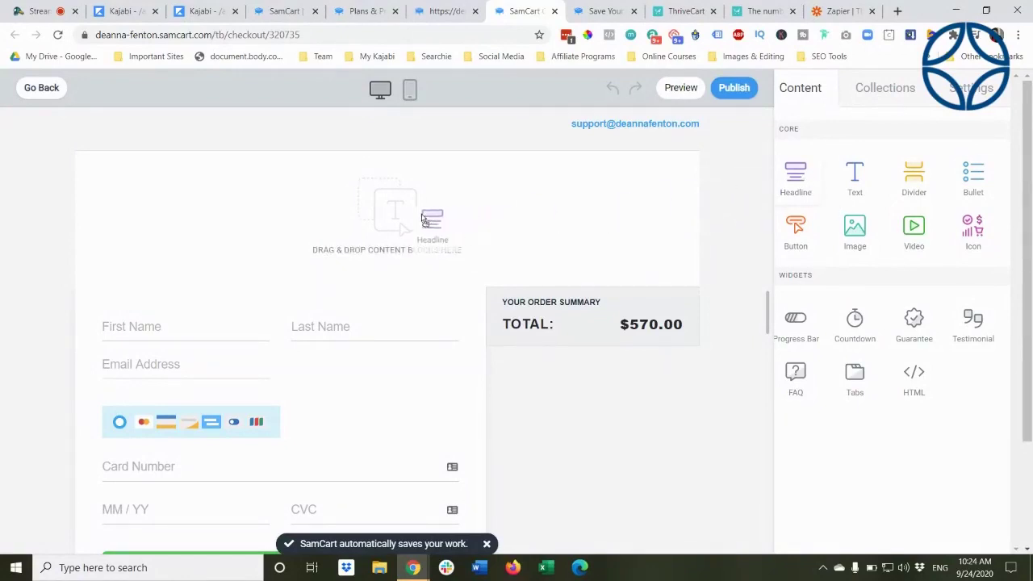
Add a 'Large Header Title' headline set in Adamina, with an empty image block beneath
left_click_drag(423, 218, 395, 215)
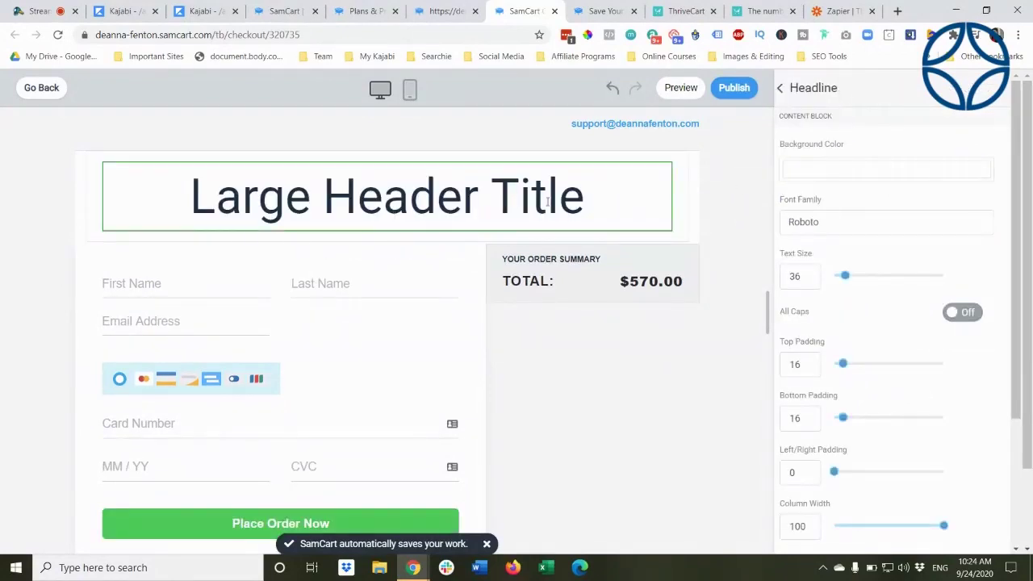
left_click(806, 224)
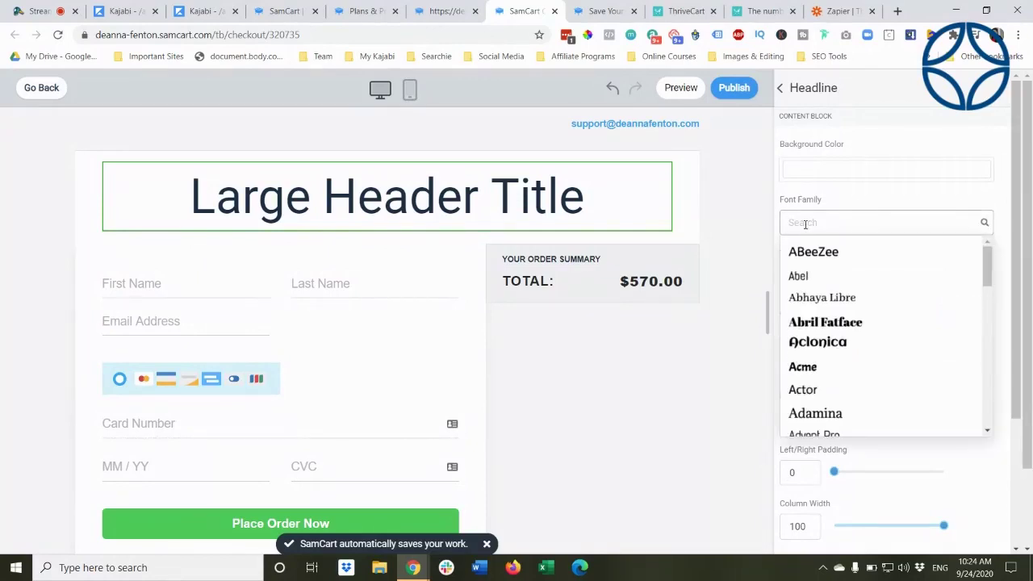
left_click(817, 413)
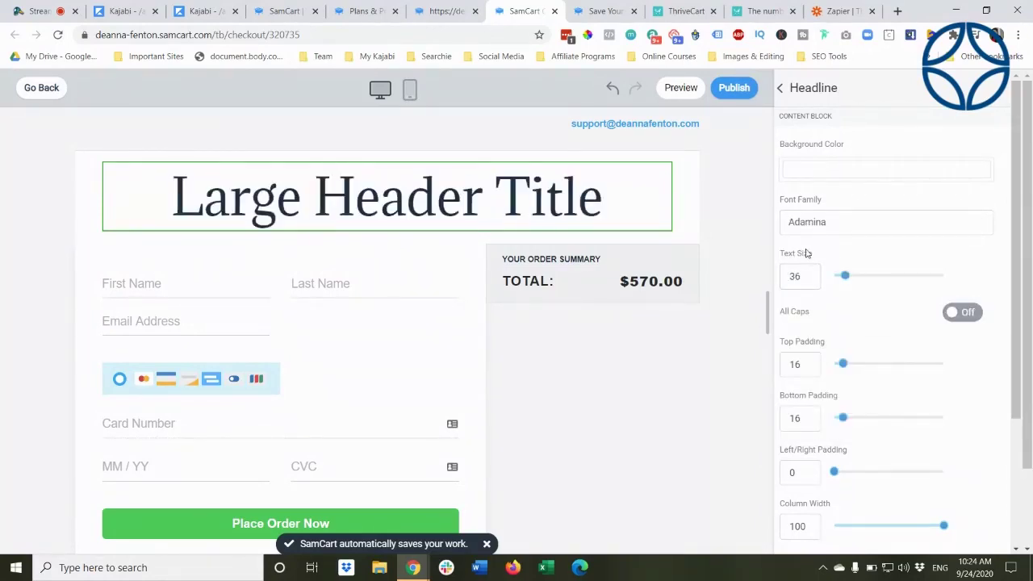
left_click(781, 90)
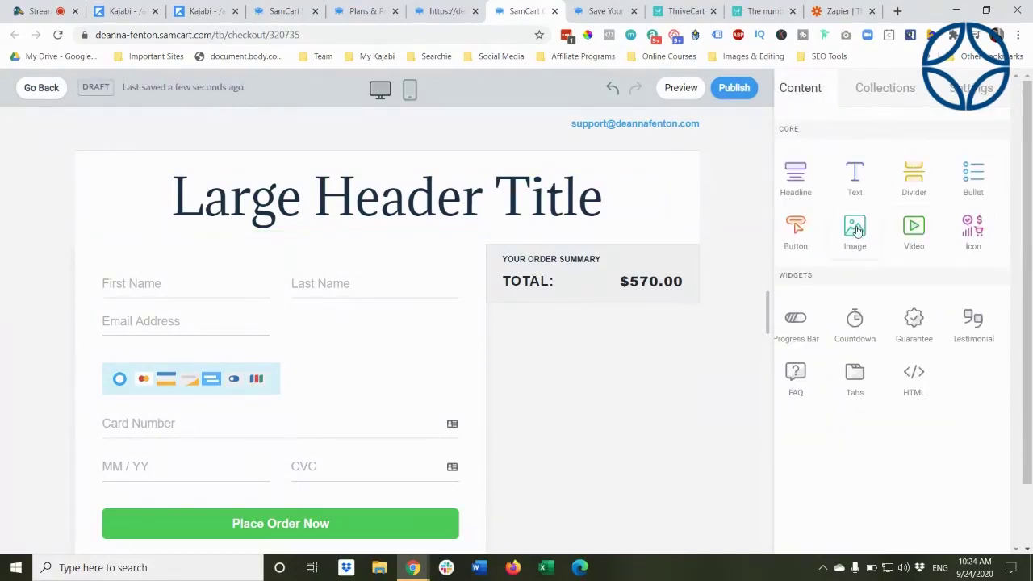
left_click_drag(855, 228, 330, 285)
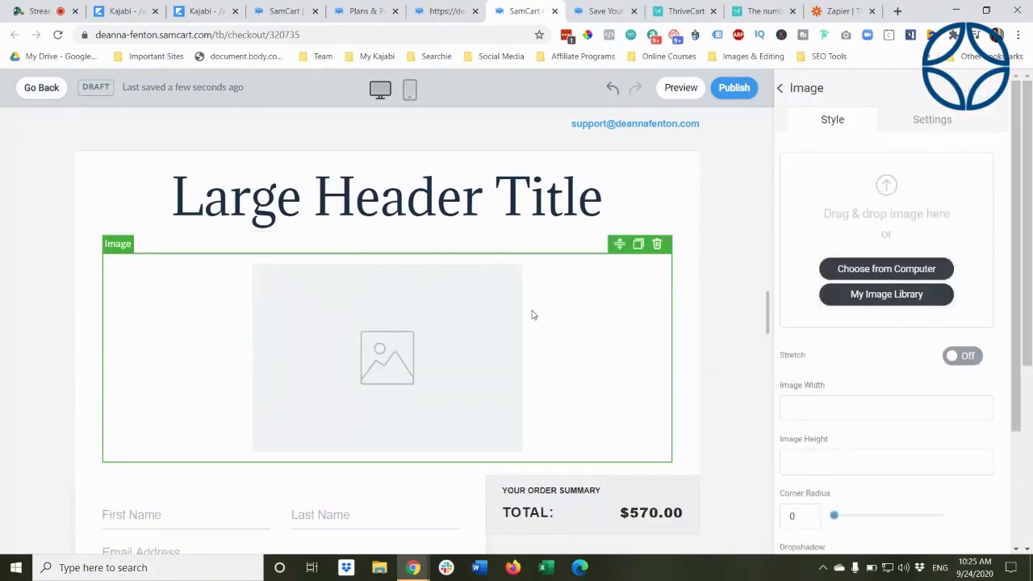
Fill the image block with the uploaded laptop mockup 'Welcome to the Kajabi Flight Crew Club' graphic
scroll(417, 353, "down", 2)
scroll(417, 353, "up", 2)
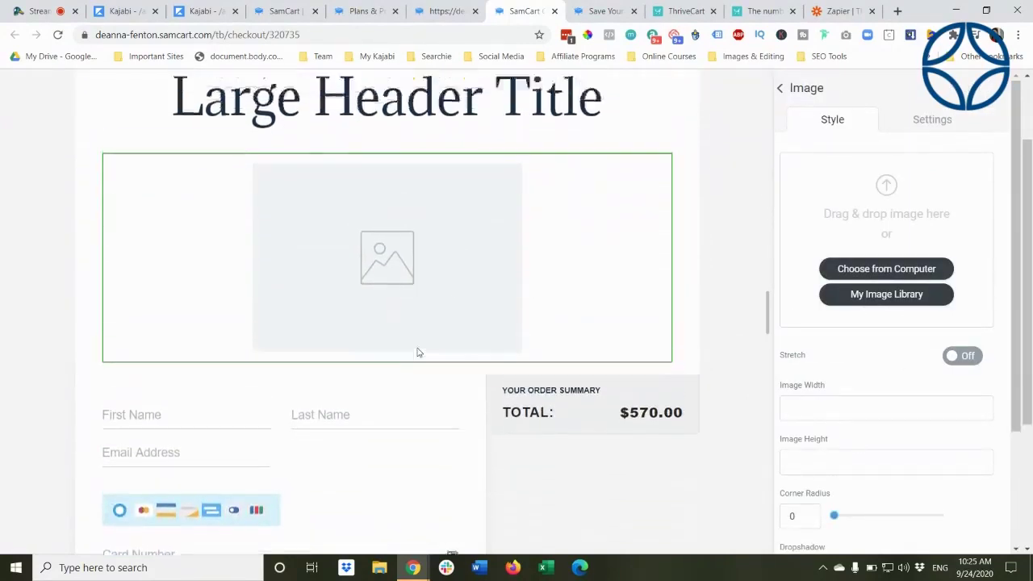
left_click(891, 295)
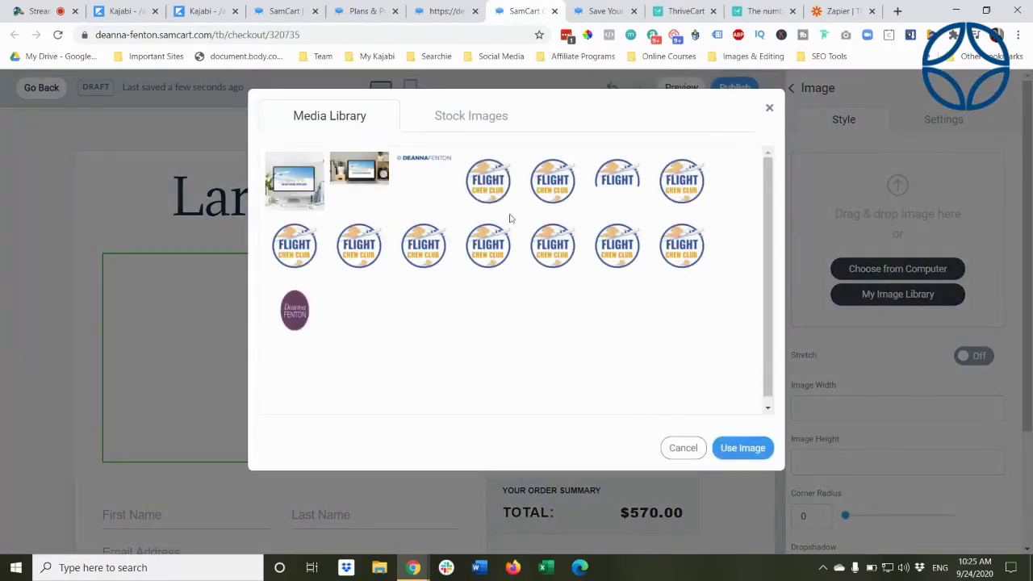
left_click(300, 192)
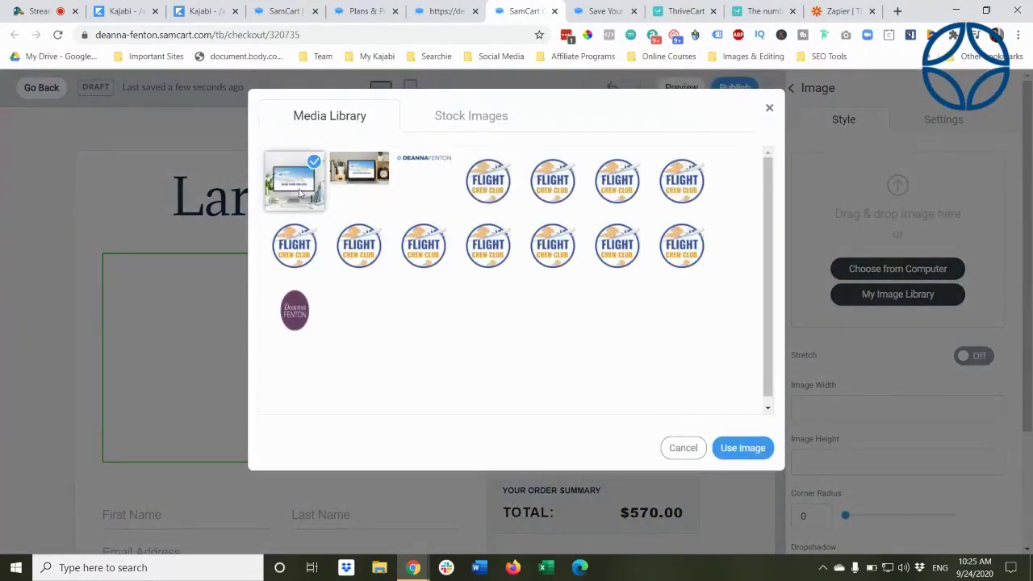
left_click(737, 449)
Review the checkout canvas and return from image settings to the element library
scroll(604, 423, "down", 3)
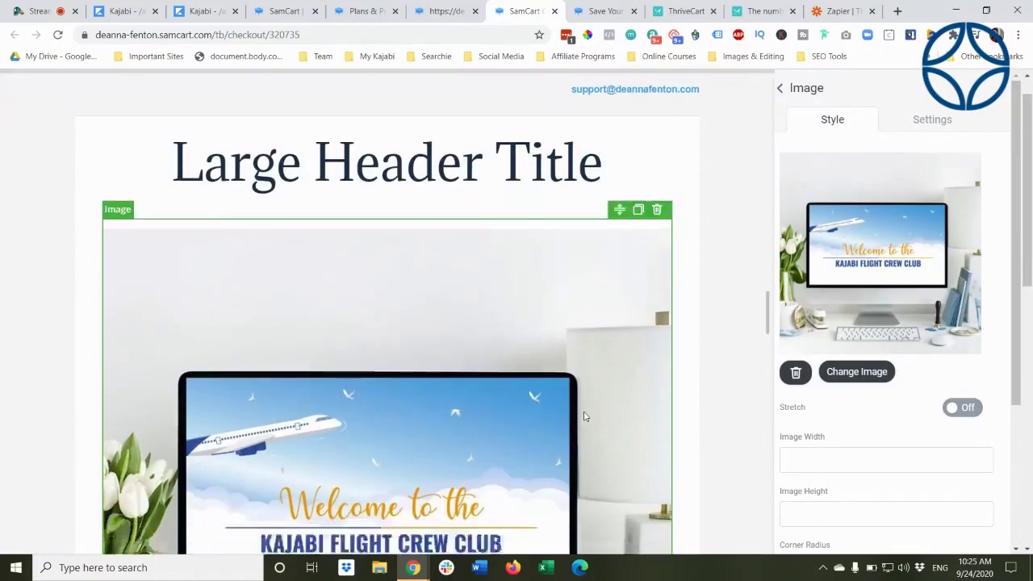
scroll(841, 501, "down", 1)
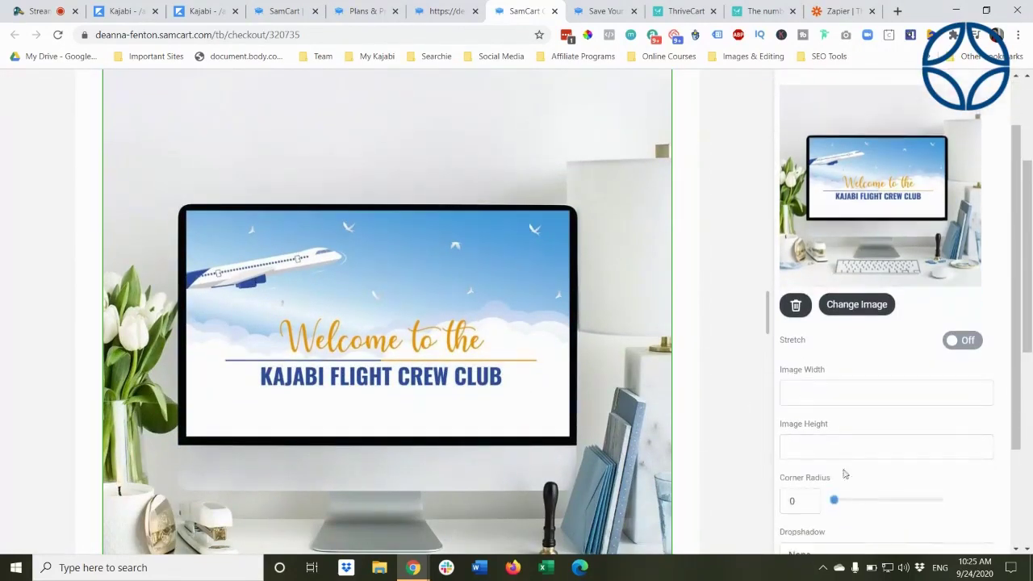
scroll(700, 401, "down", 2)
scroll(701, 401, "down", 2)
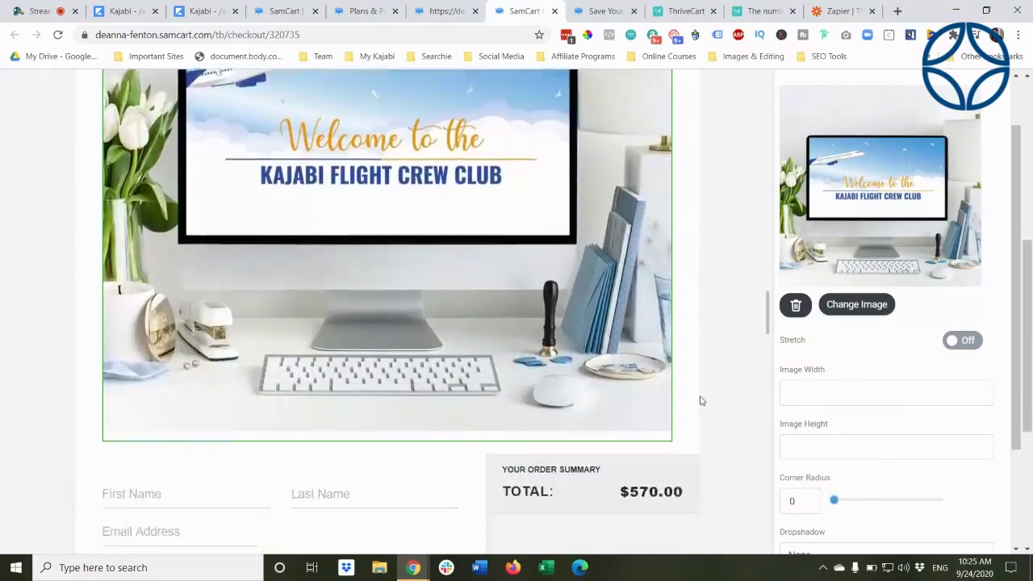
scroll(843, 84, "up", 1)
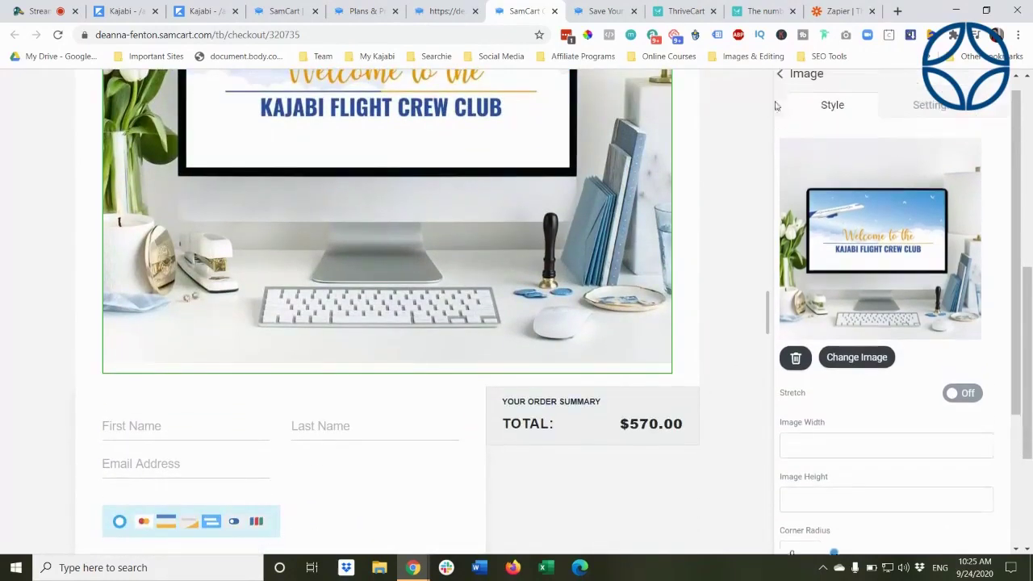
scroll(765, 97, "up", 3)
left_click(780, 90)
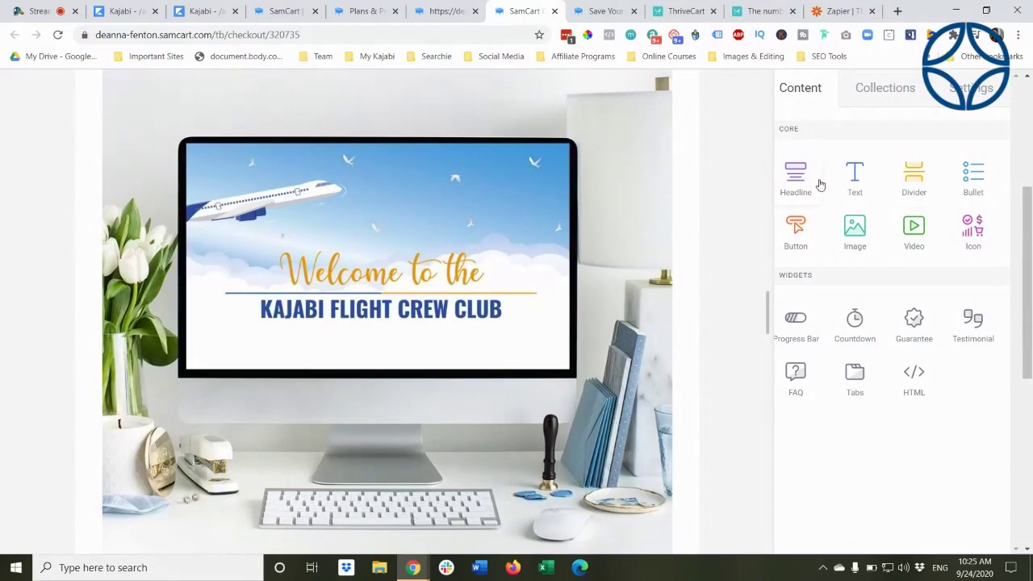
scroll(589, 226, "down", 5)
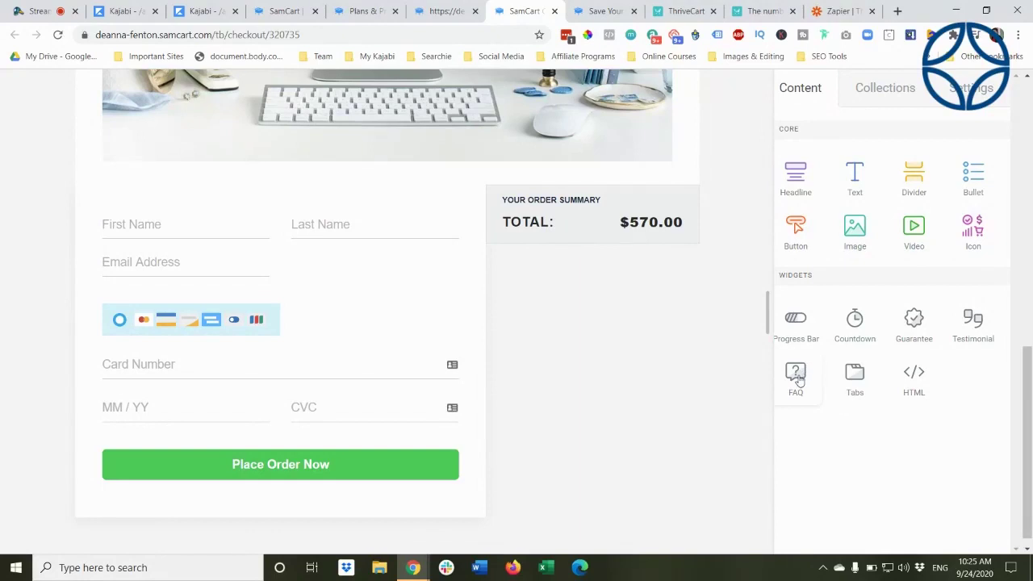
Add an FAQ block above the checkout form, then delete it
left_click_drag(795, 378, 584, 339)
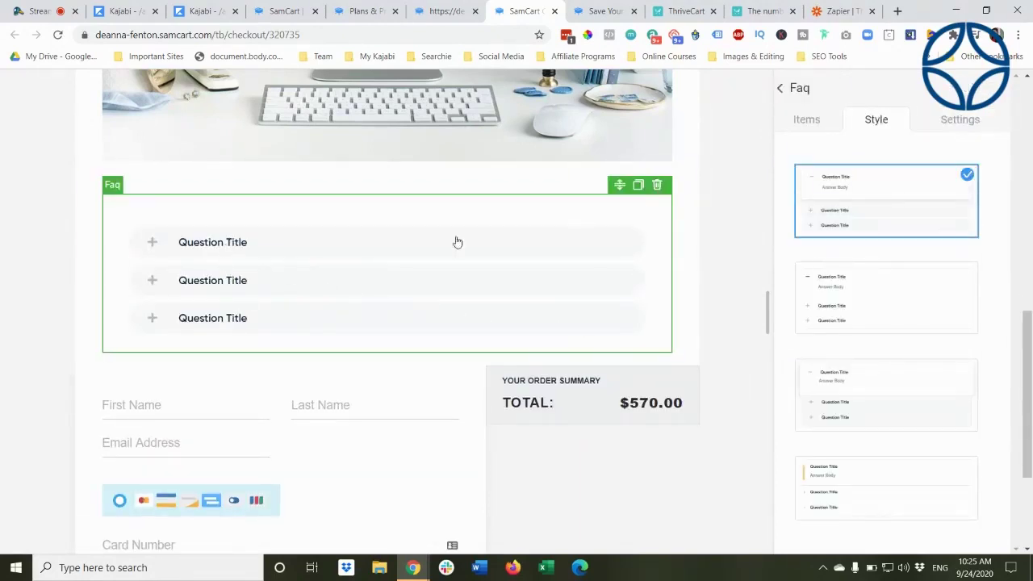
left_click(657, 185)
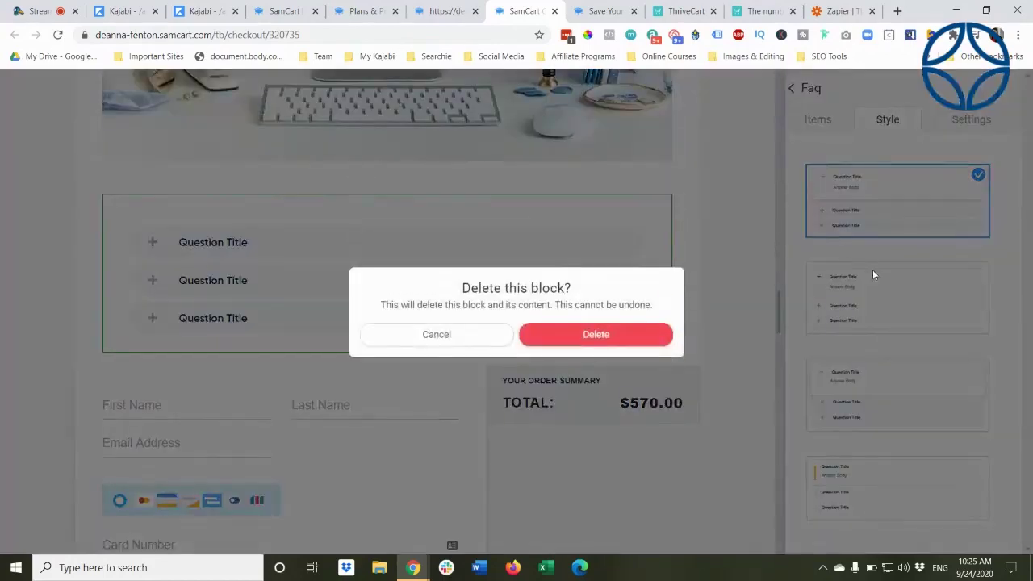
left_click(571, 335)
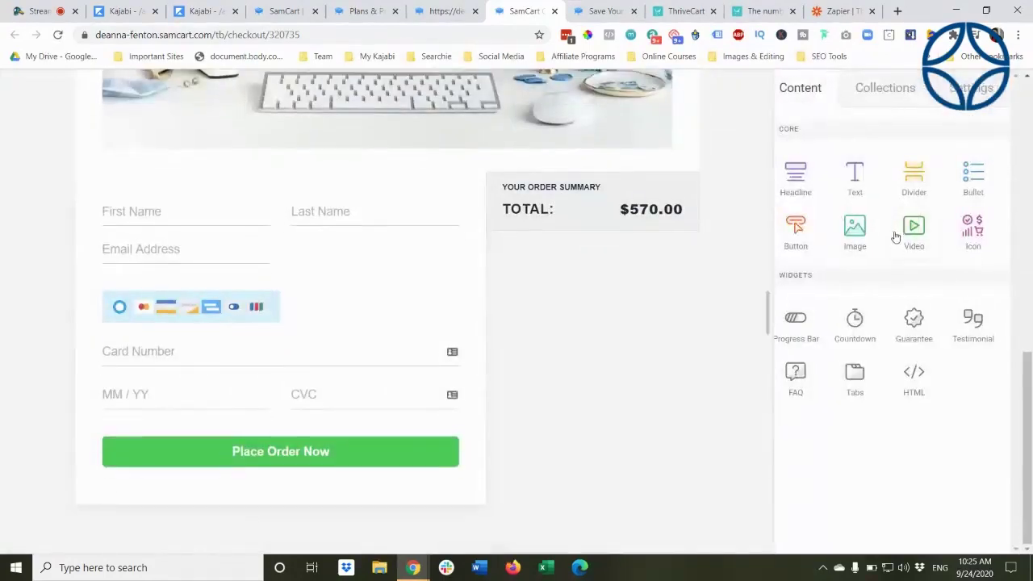
Add a sample testimonial block above the checkout form, view Collections, then switch browser tabs
left_click_drag(971, 332, 397, 208)
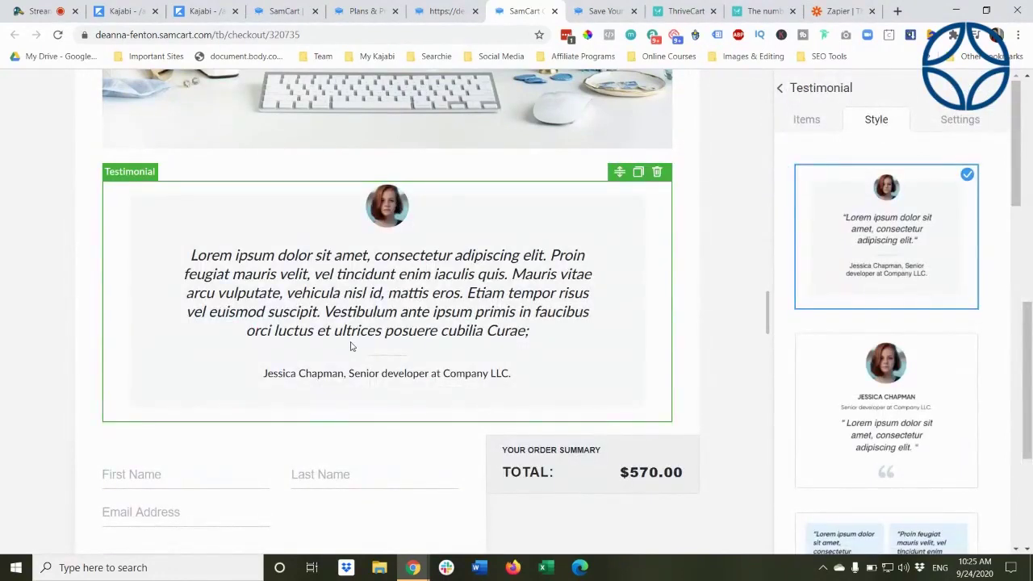
left_click(483, 196)
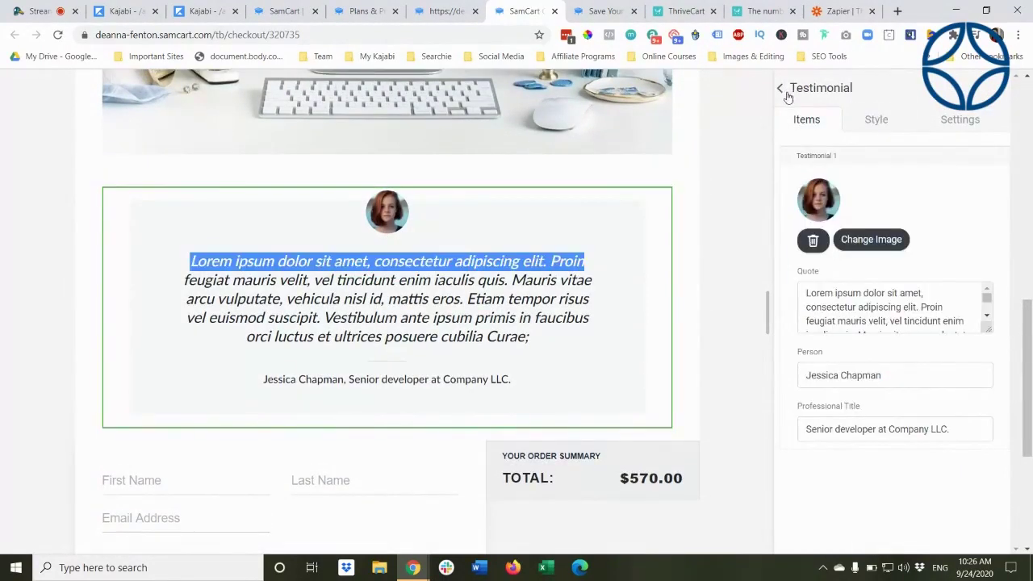
left_click(781, 94)
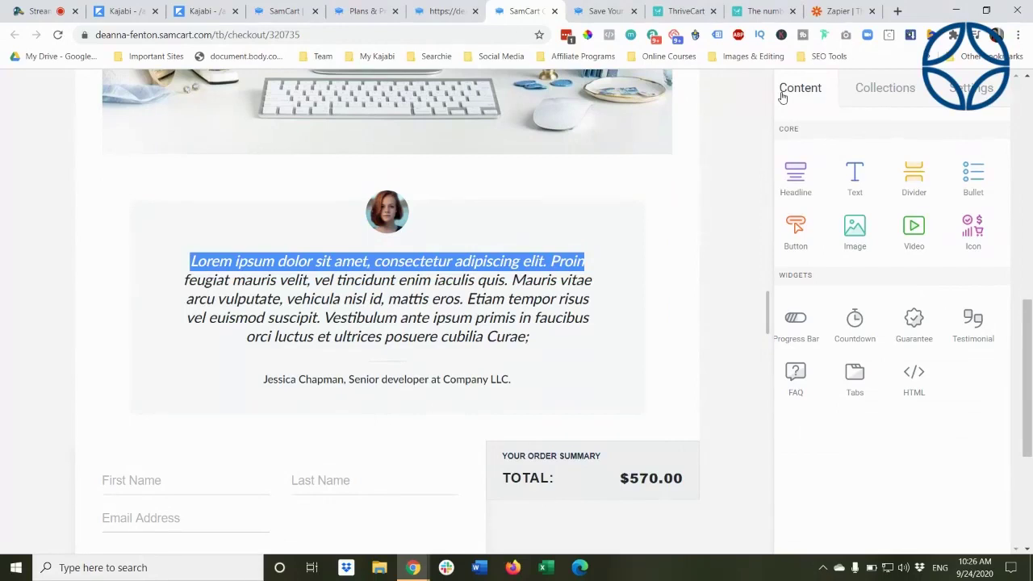
left_click(896, 90)
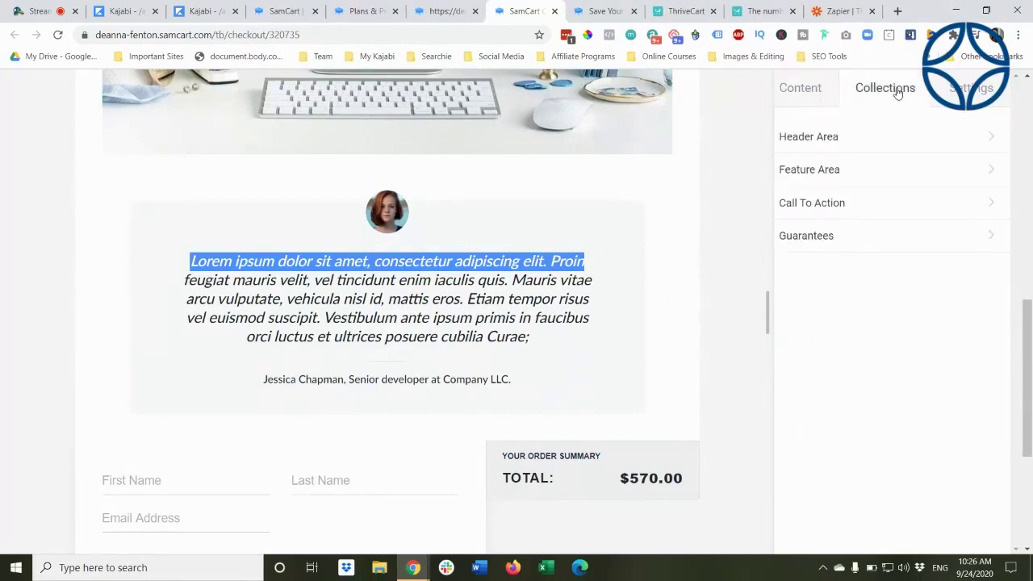
left_click(598, 17)
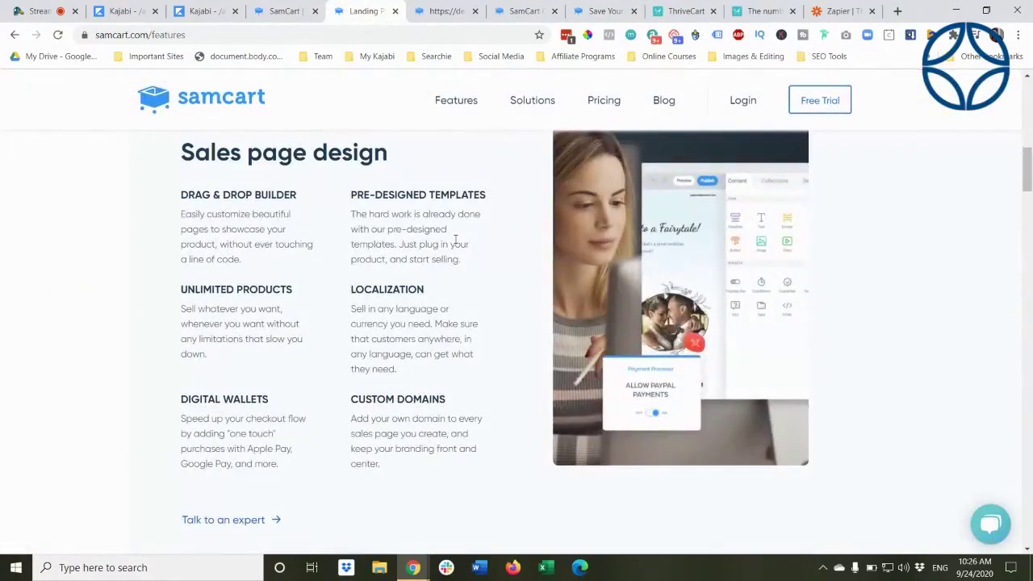
scroll(456, 239, "down", 7)
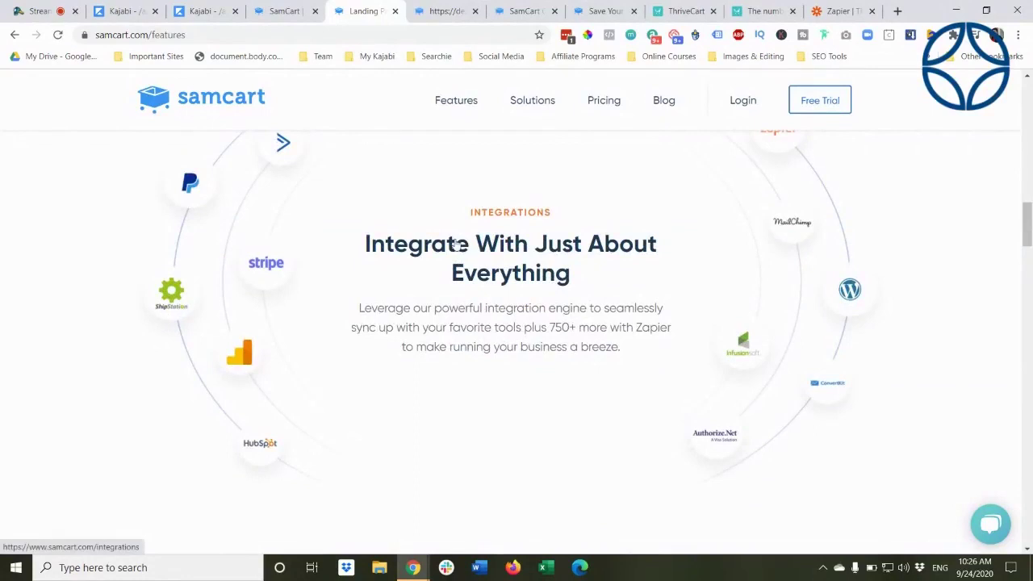
scroll(471, 263, "up", 1)
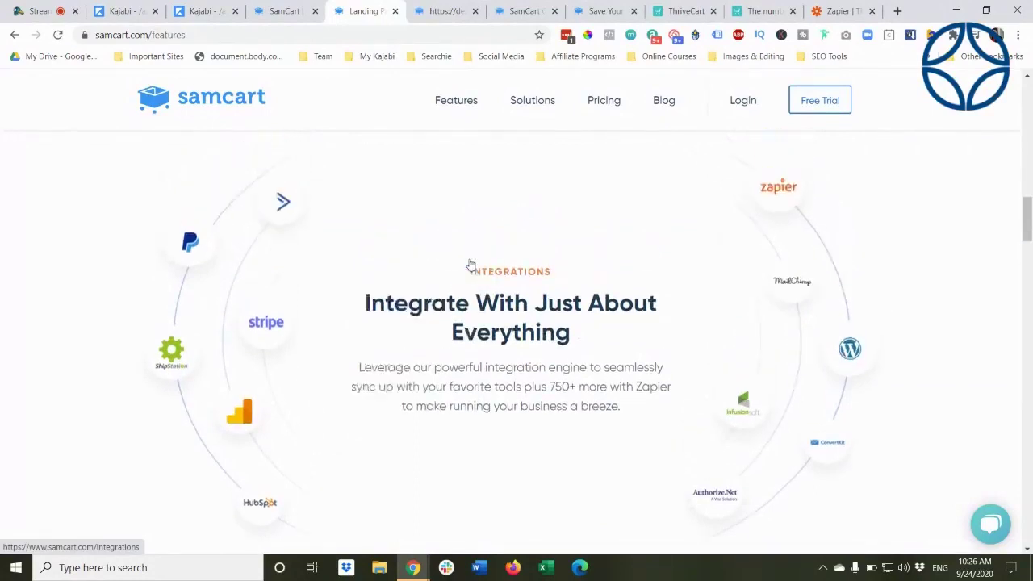
scroll(471, 263, "down", 2)
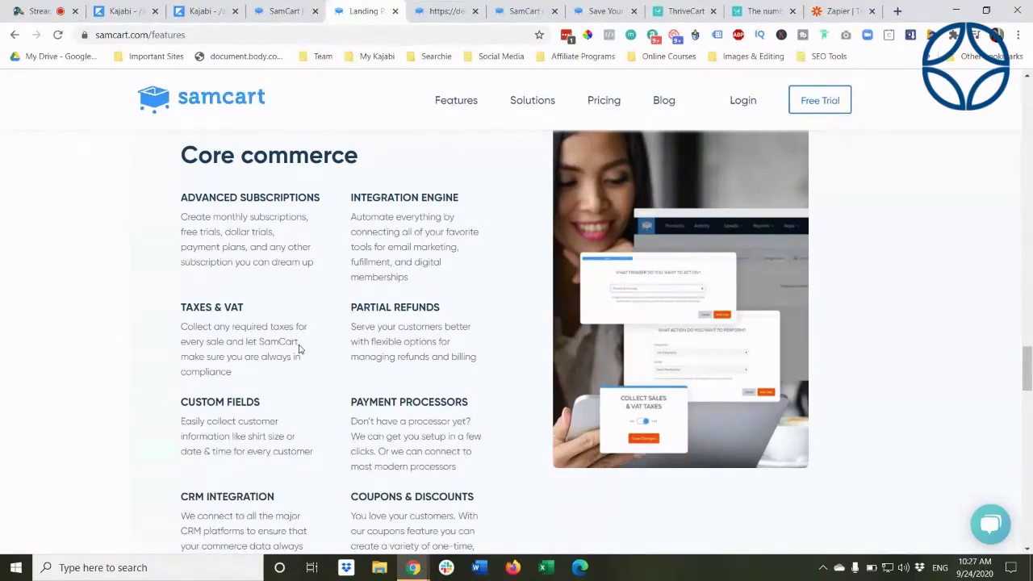
left_click_drag(180, 307, 281, 312)
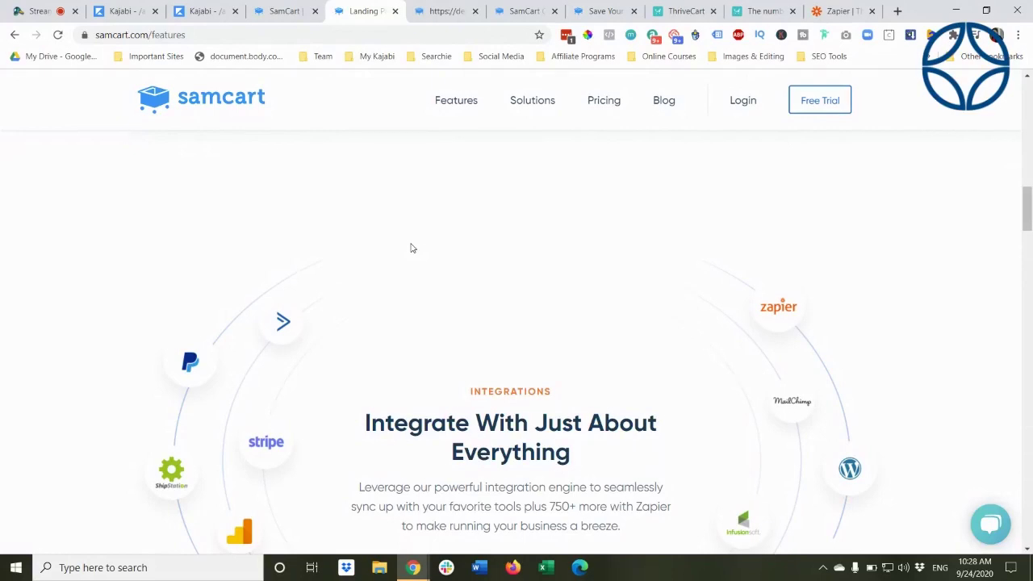
left_click(603, 100)
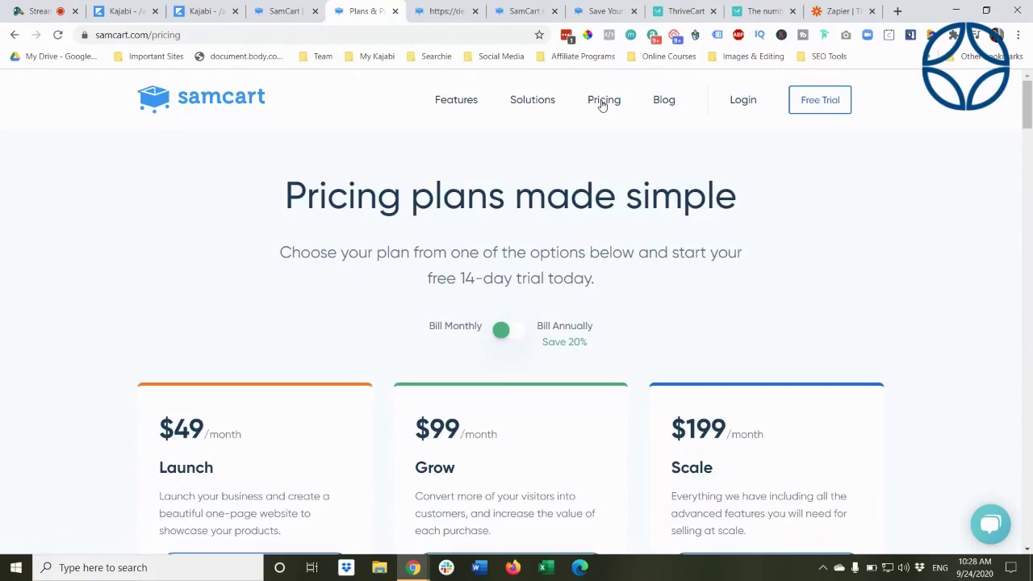
scroll(713, 182, "down", 2)
scroll(713, 185, "down", 2)
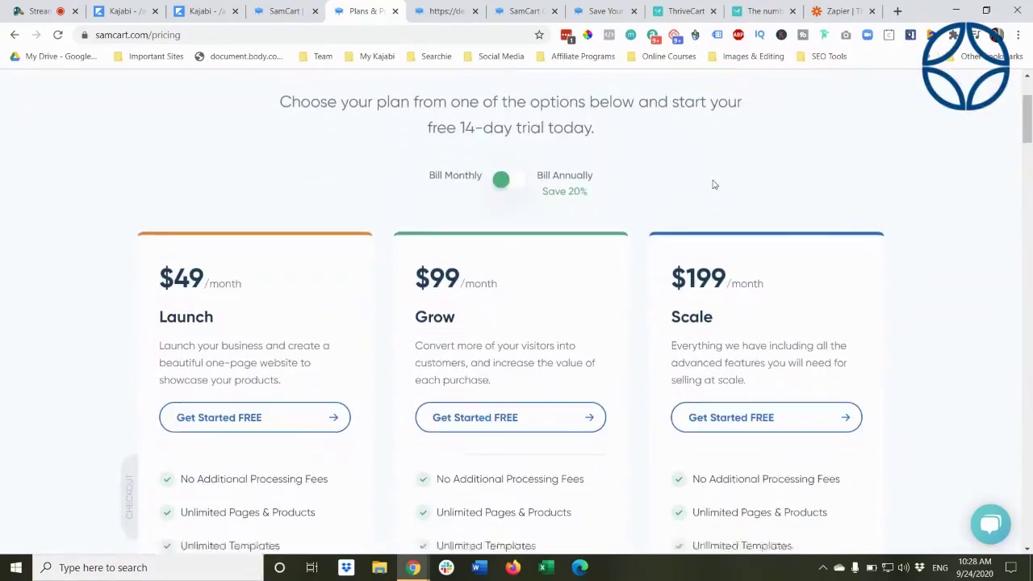
left_click_drag(160, 201, 229, 208)
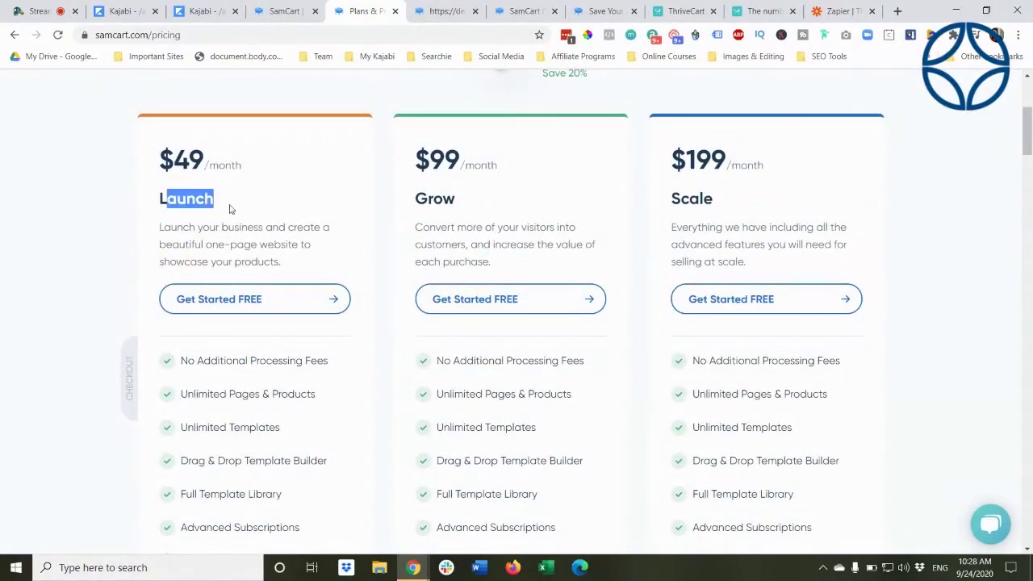
left_click(171, 201)
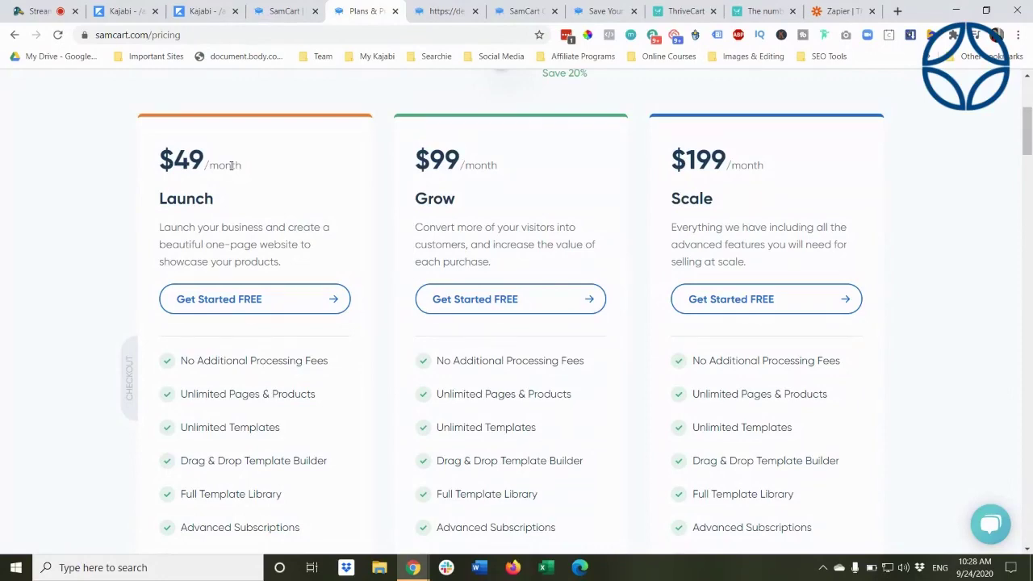
scroll(259, 202, "down", 3)
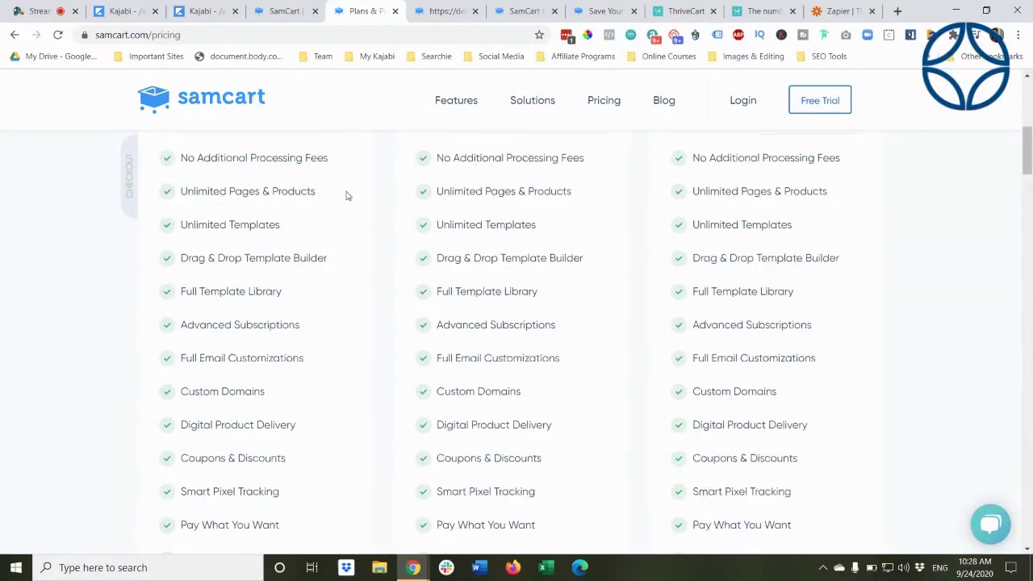
scroll(347, 195, "down", 1)
scroll(347, 195, "down", 2)
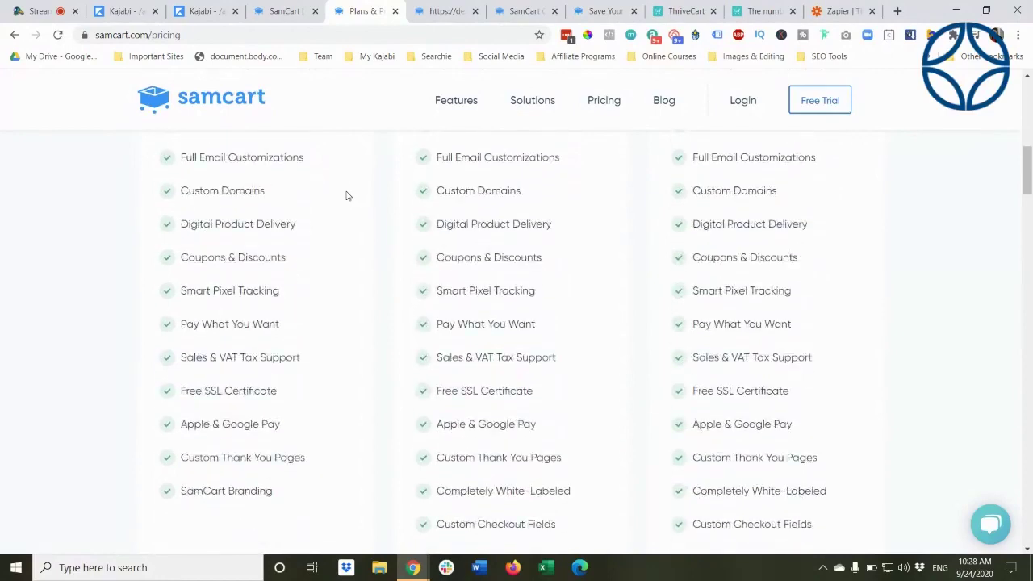
scroll(347, 195, "down", 1)
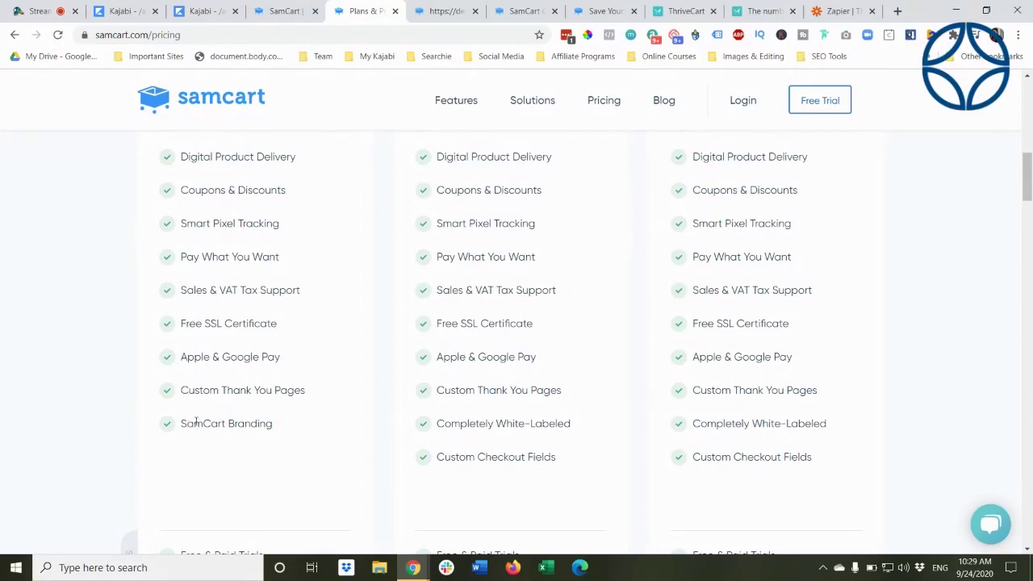
scroll(224, 409, "down", 4)
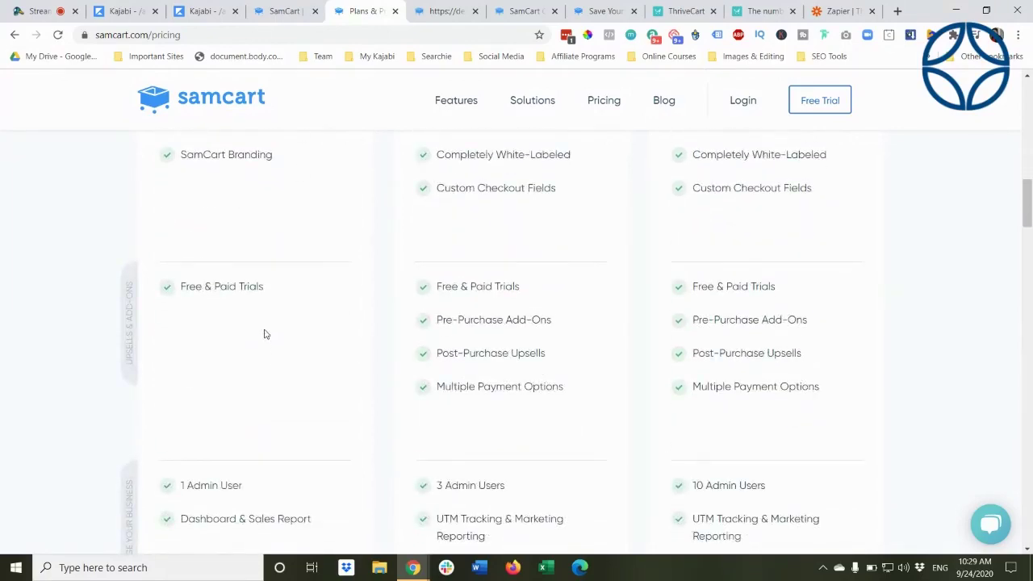
scroll(203, 289, "down", 1)
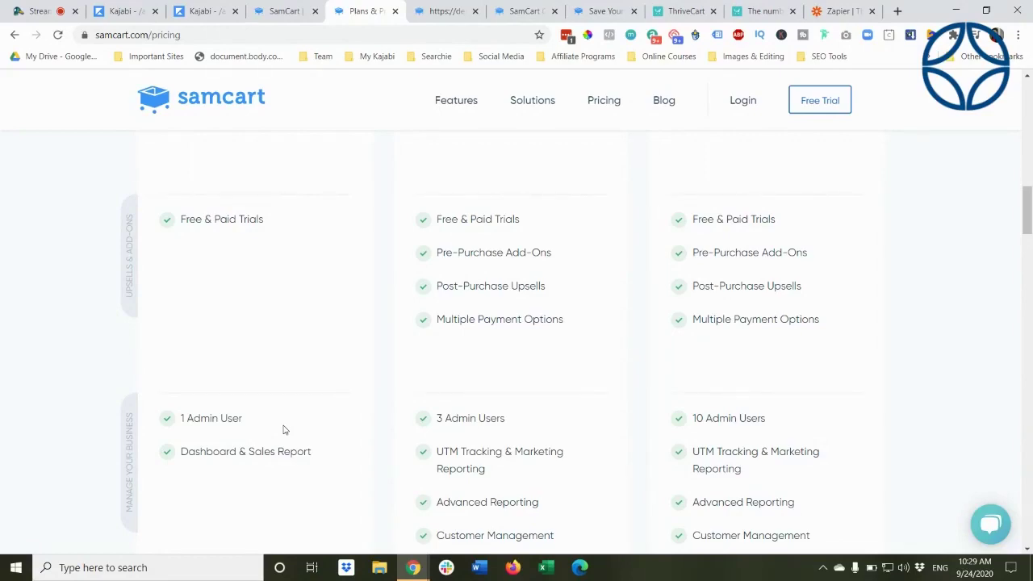
scroll(283, 430, "up", 1)
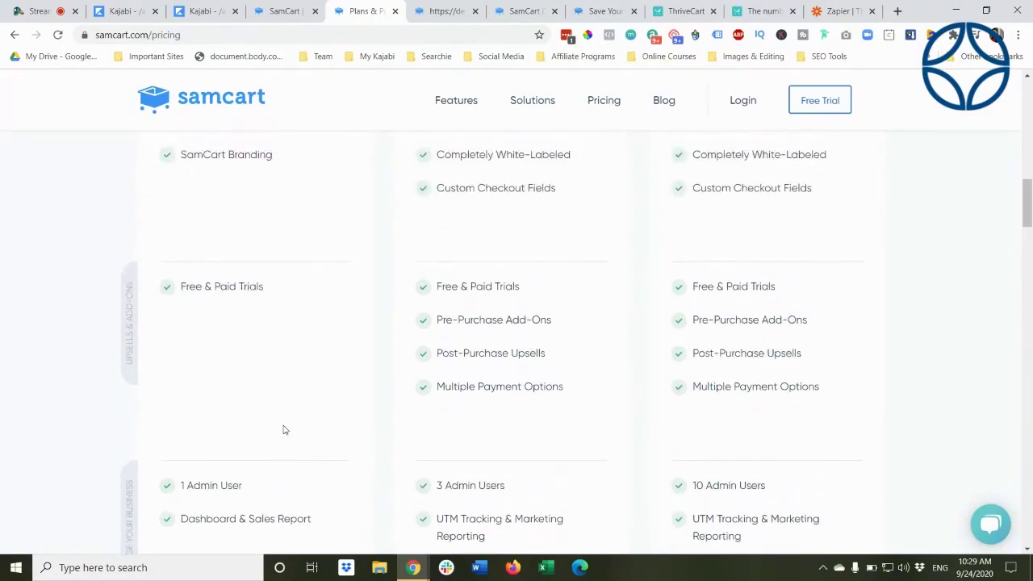
scroll(284, 430, "up", 10)
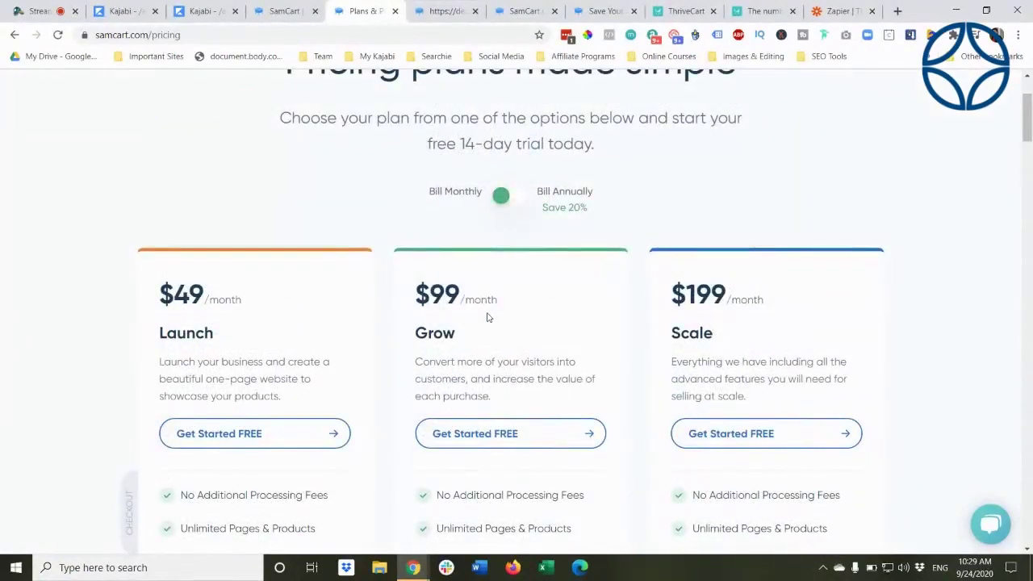
scroll(486, 317, "down", 3)
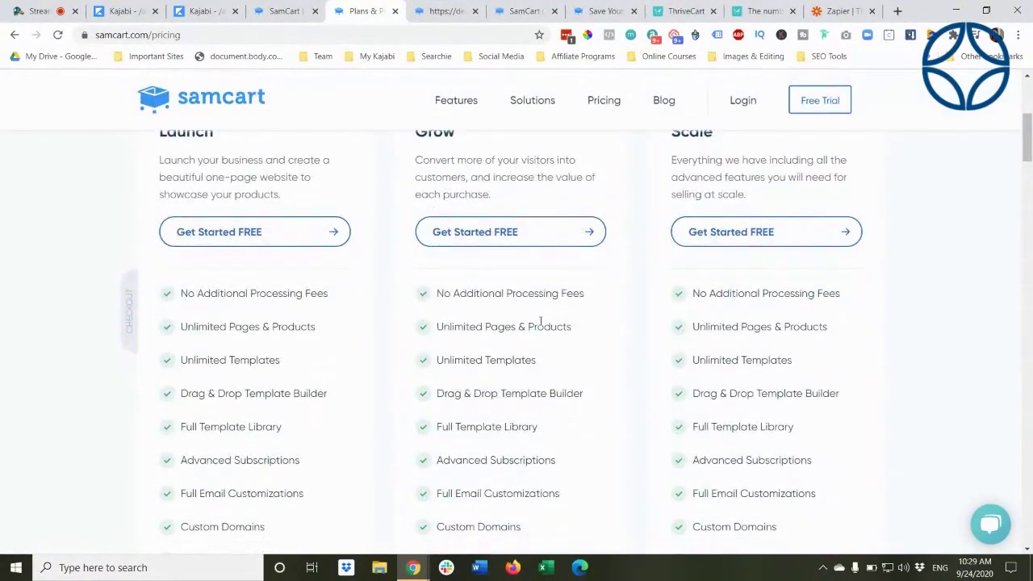
scroll(560, 323, "down", 3)
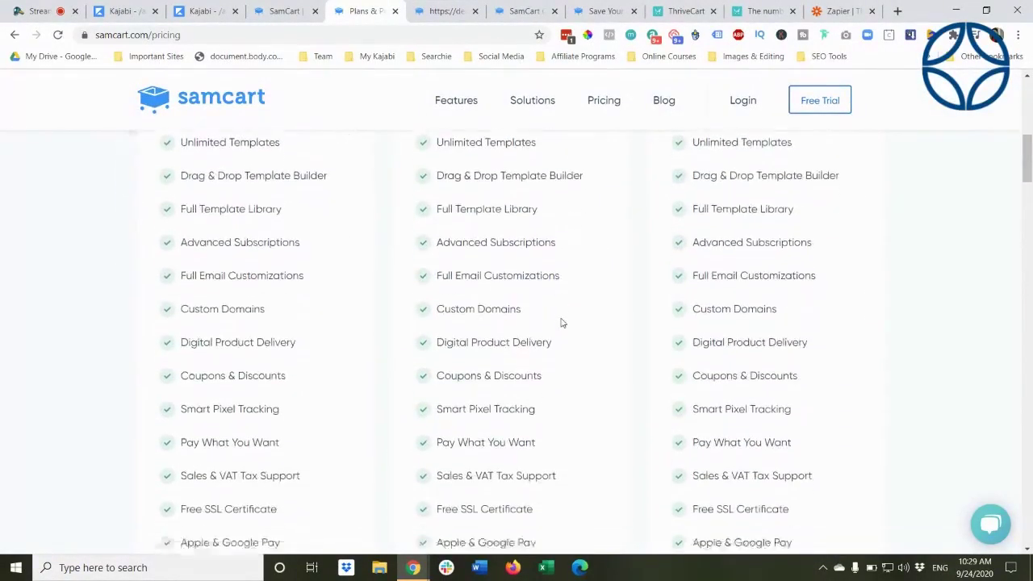
scroll(561, 323, "down", 3)
scroll(541, 293, "down", 2)
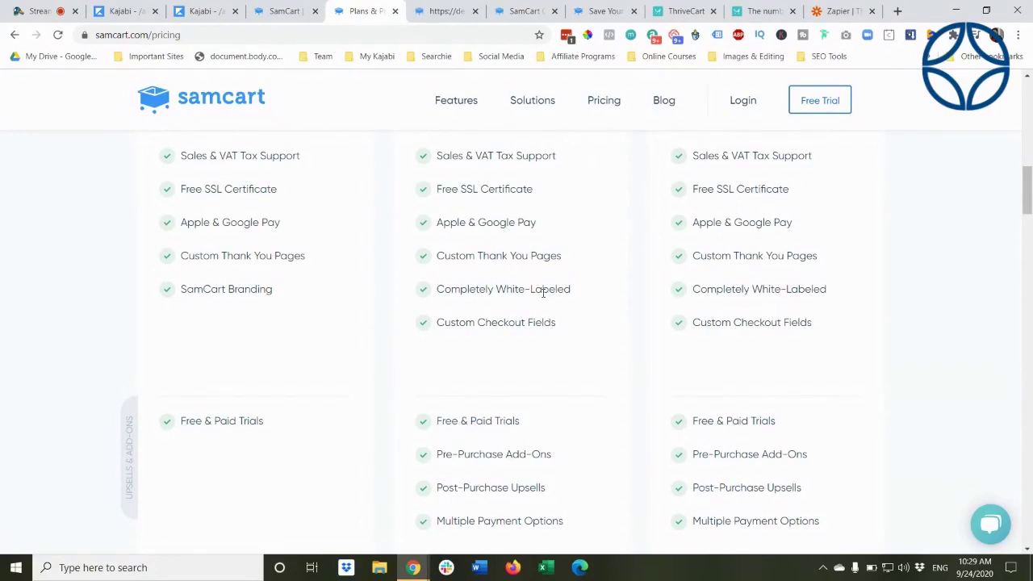
scroll(543, 295, "down", 2)
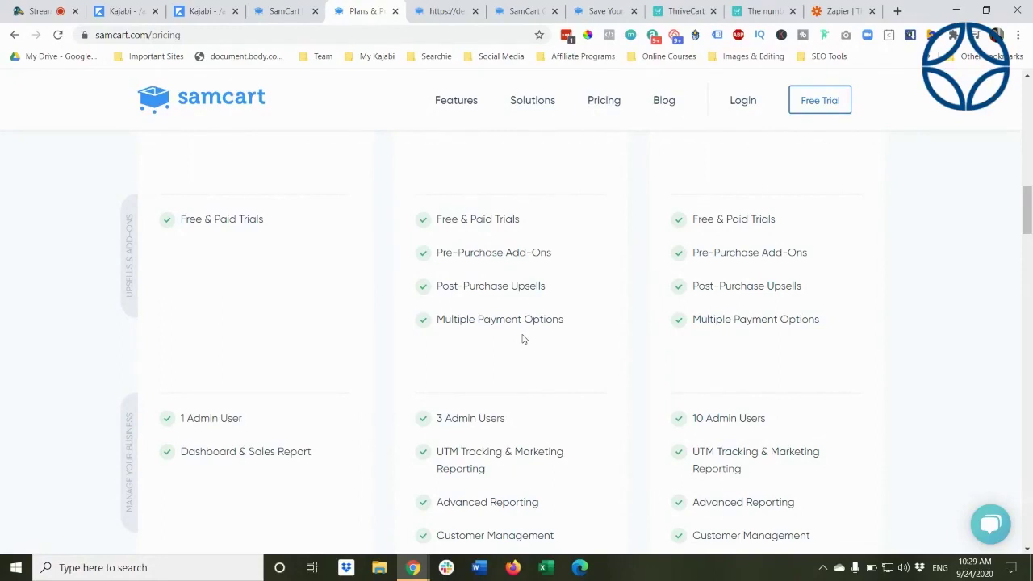
scroll(523, 339, "down", 2)
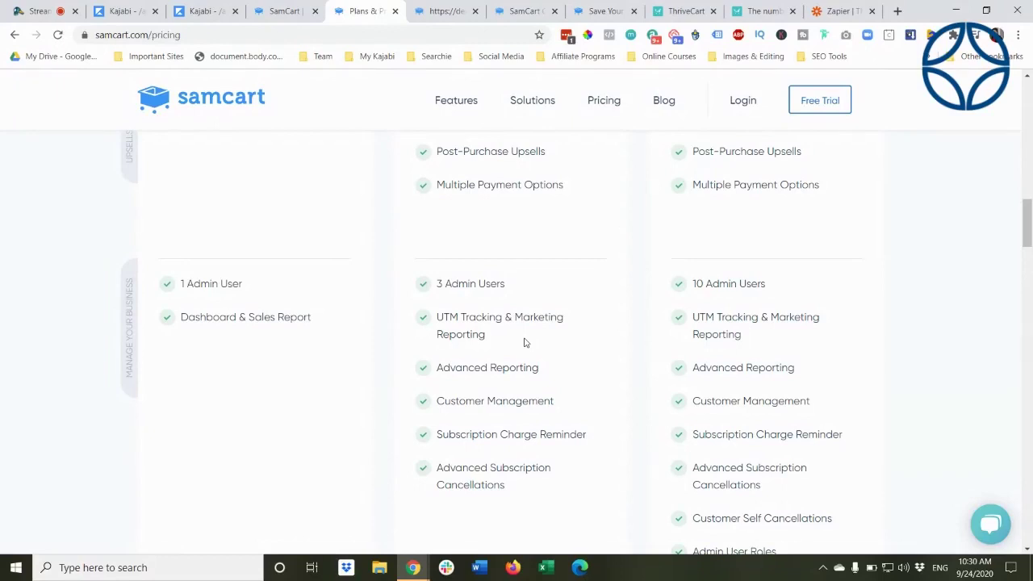
scroll(524, 343, "down", 1)
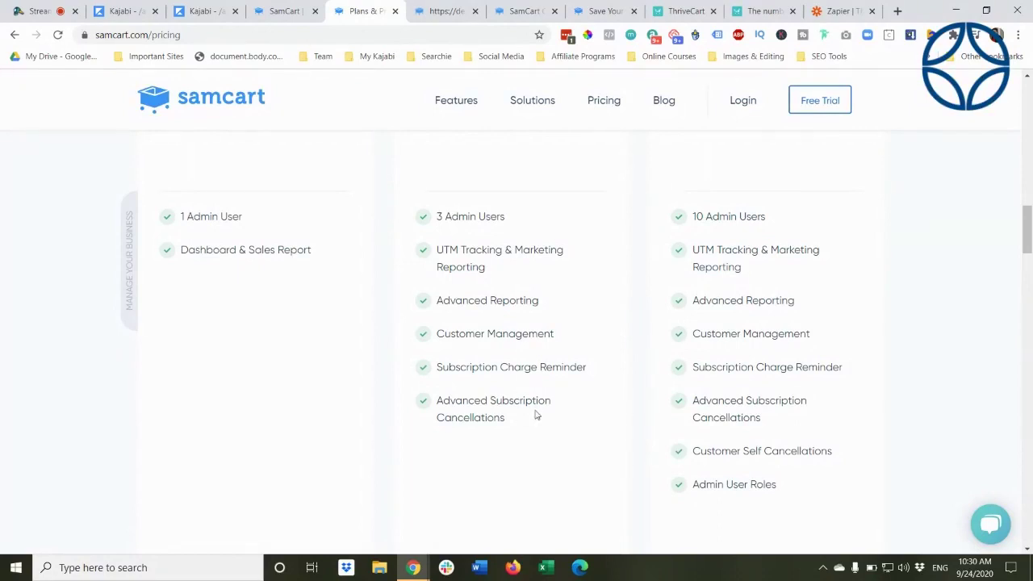
scroll(535, 415, "down", 3)
scroll(508, 364, "up", 15)
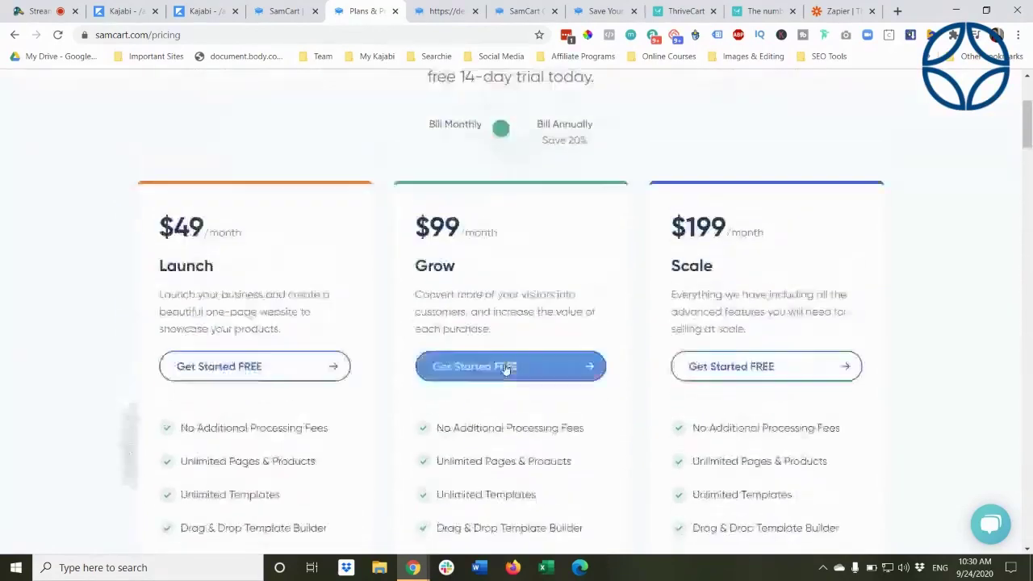
scroll(843, 323, "down", 2)
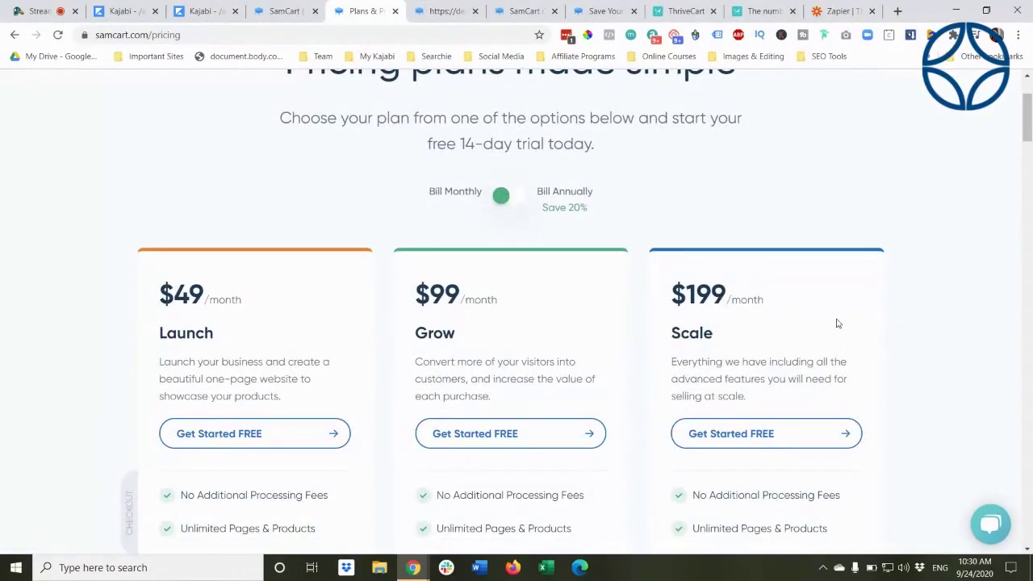
scroll(843, 318, "down", 2)
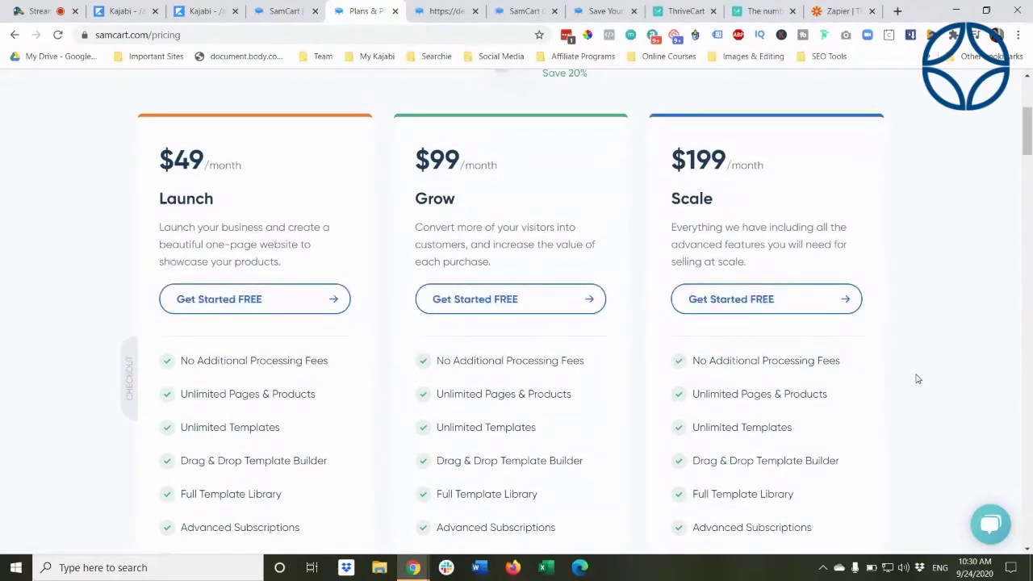
scroll(917, 379, "down", 8)
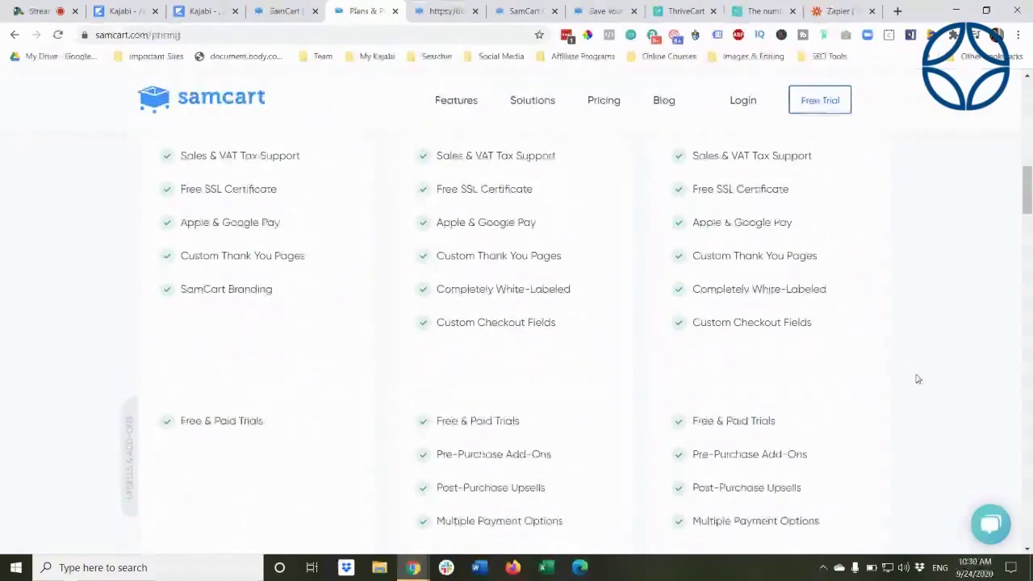
scroll(917, 379, "down", 3)
scroll(917, 379, "down", 4)
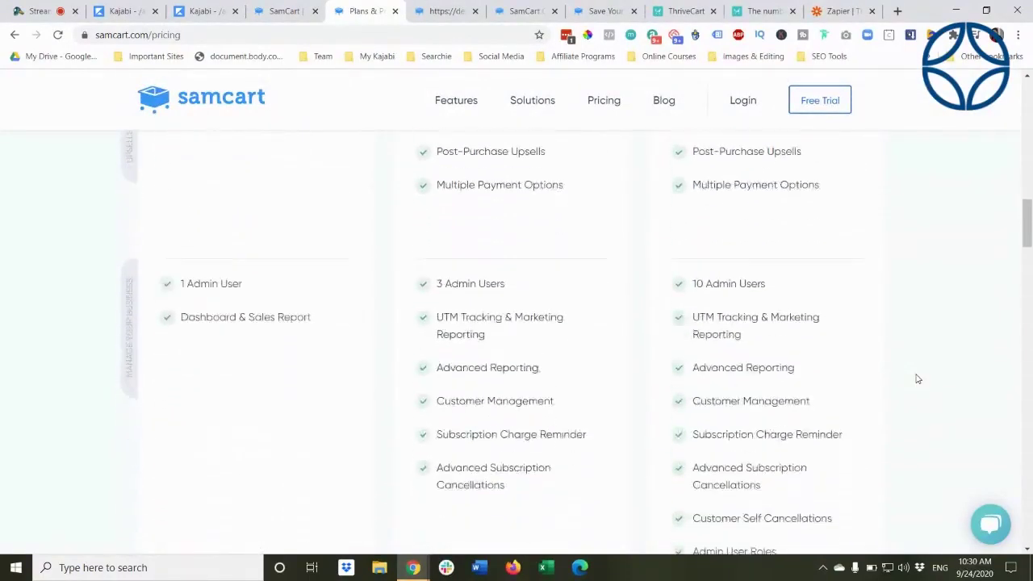
scroll(842, 357, "down", 4)
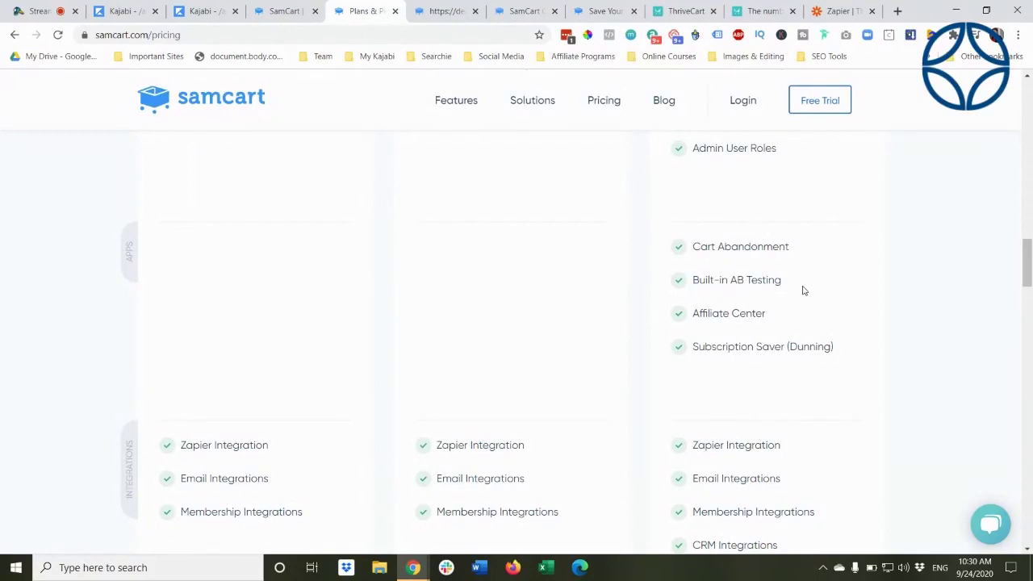
scroll(802, 291, "down", 1)
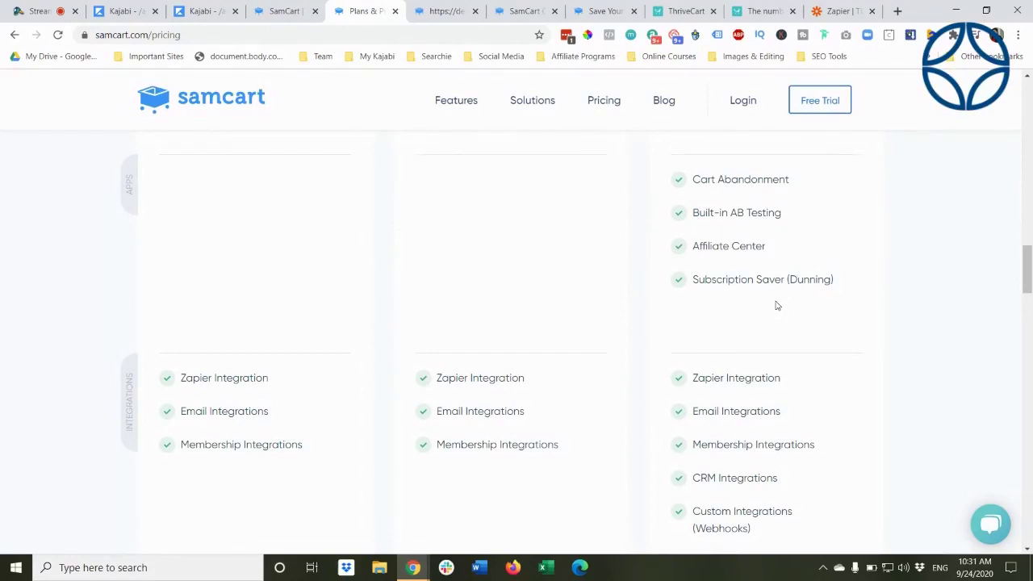
scroll(777, 306, "down", 2)
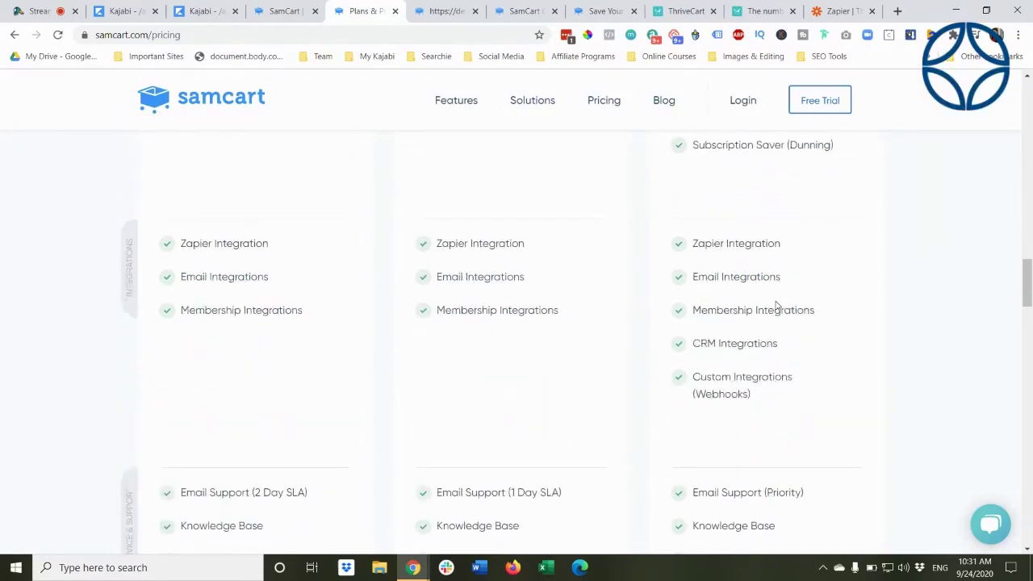
scroll(808, 260, "down", 1)
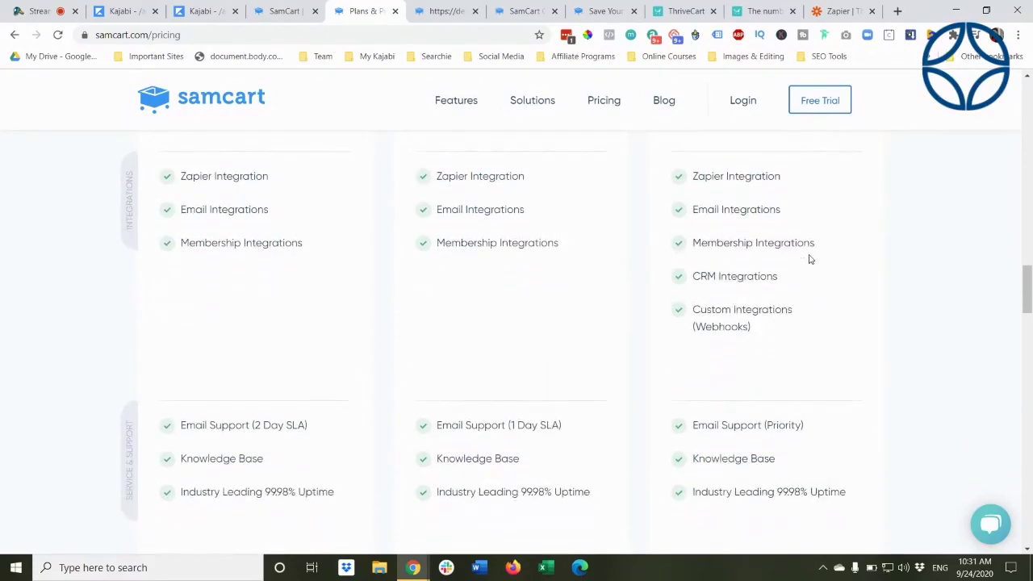
scroll(783, 307, "down", 1)
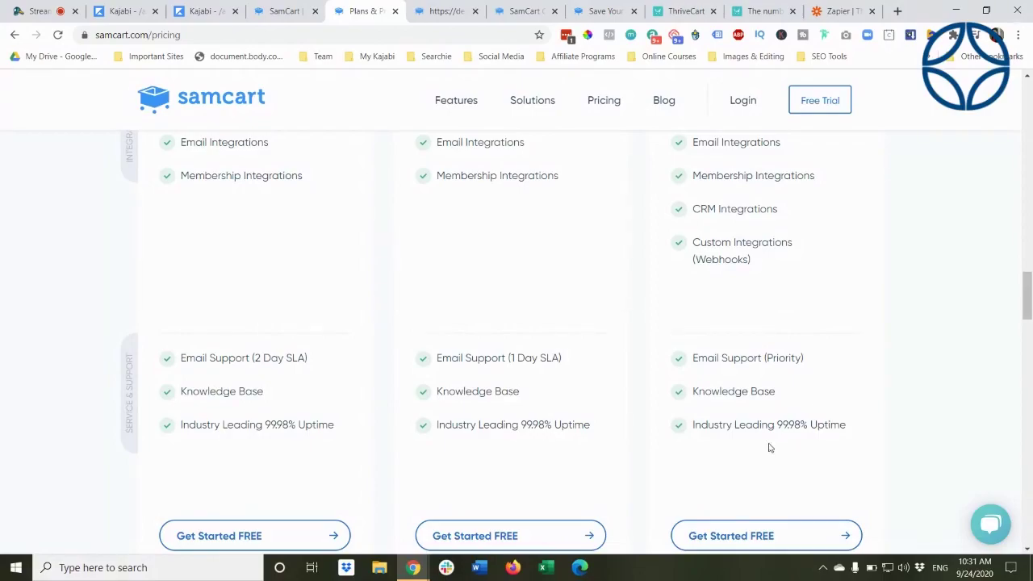
scroll(510, 370, "up", 5)
scroll(401, 324, "up", 15)
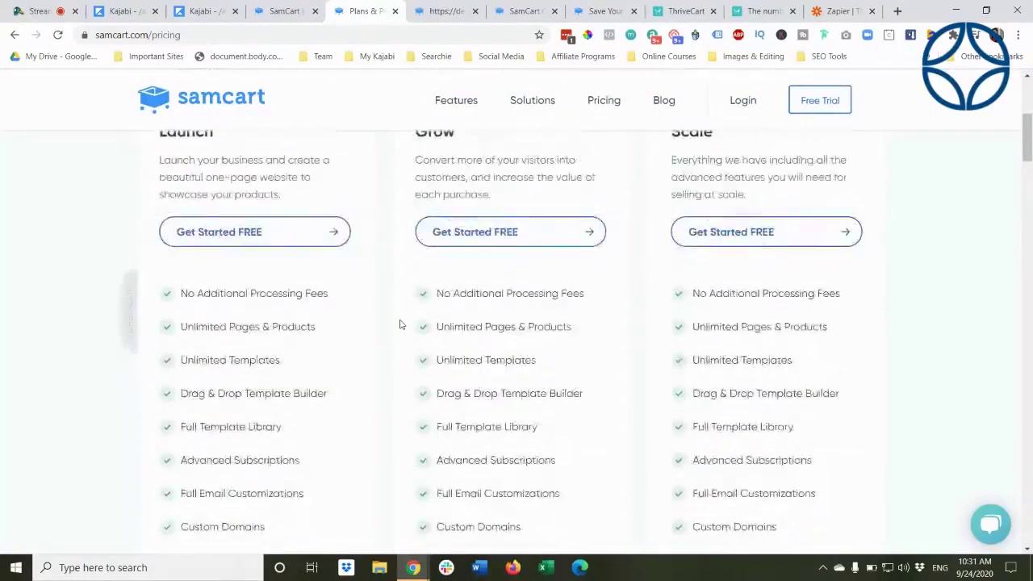